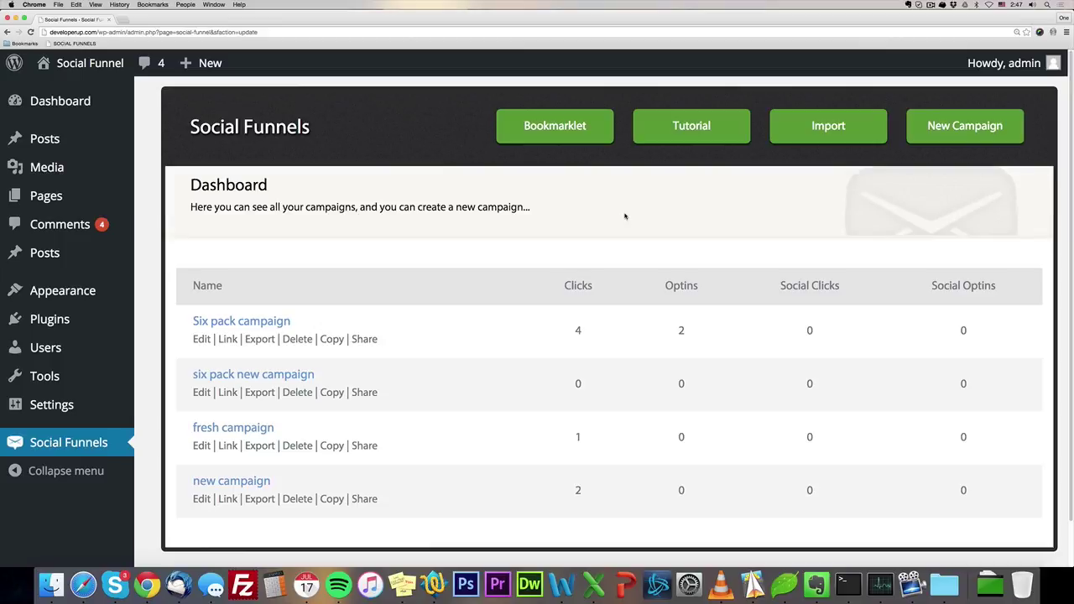
Copy the Six pack campaign's Capture Page URL and load it in a new tab.
click(228, 340)
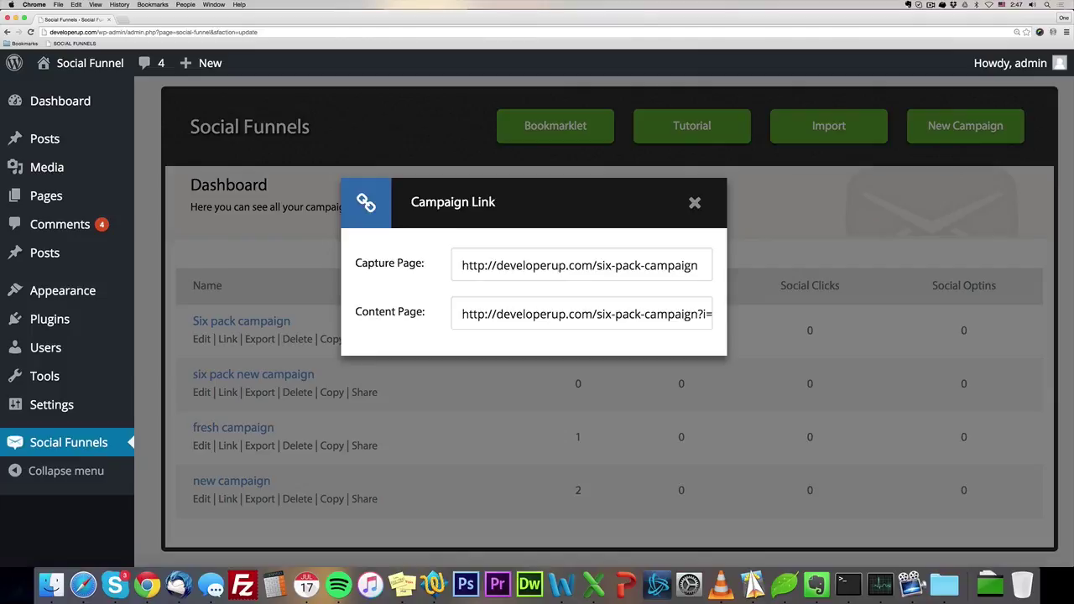
click(695, 203)
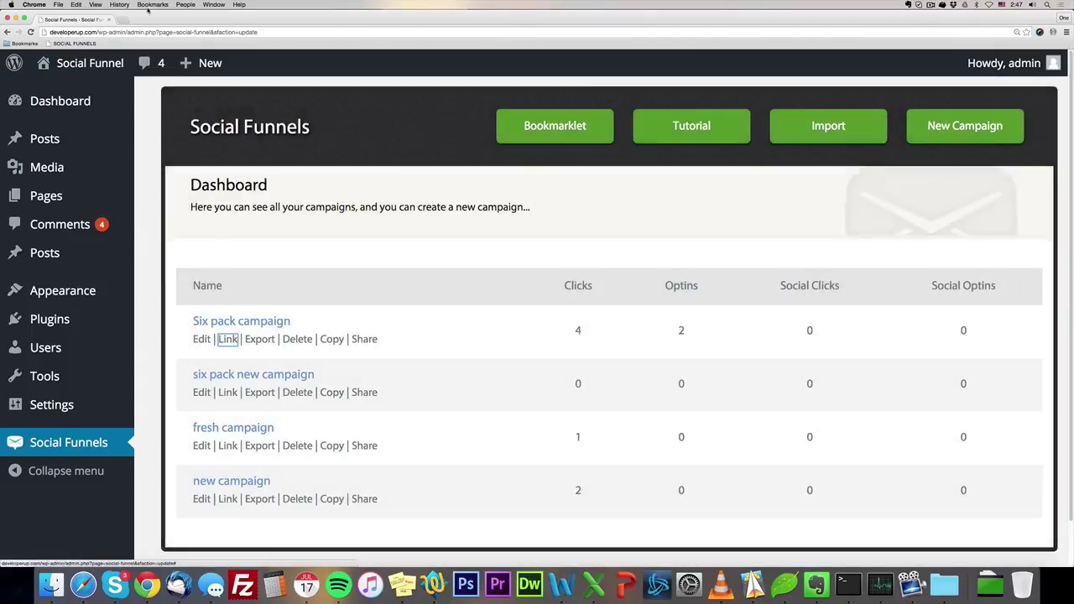
click(120, 19)
text(developerup.com/six-pack-campaign)
key(Return)
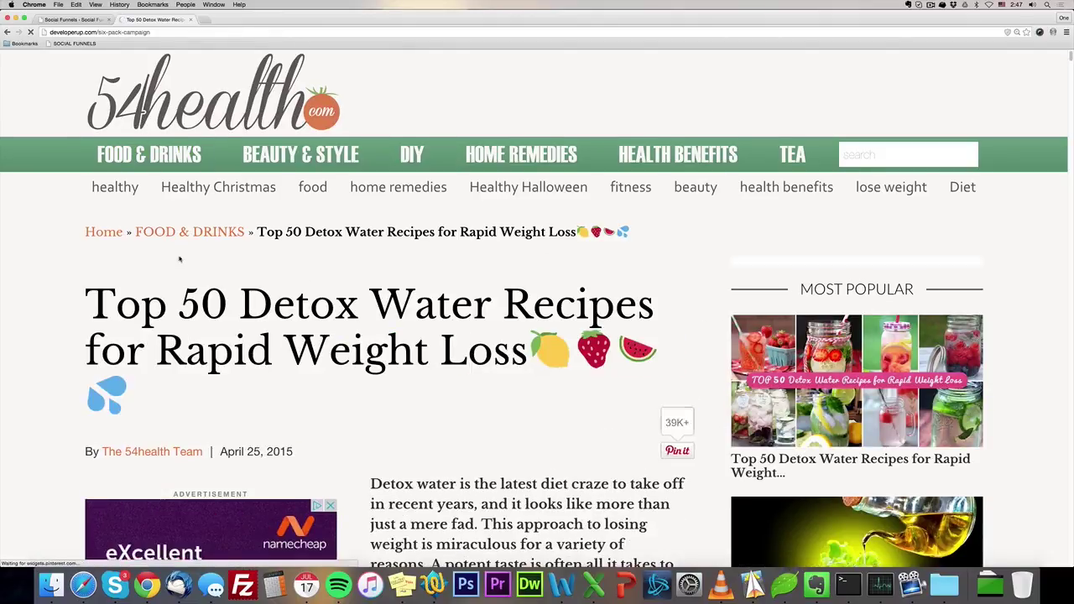
Scroll down the capture page until the six-pack-abs free report popup appears.
scroll(179, 259, down, 1)
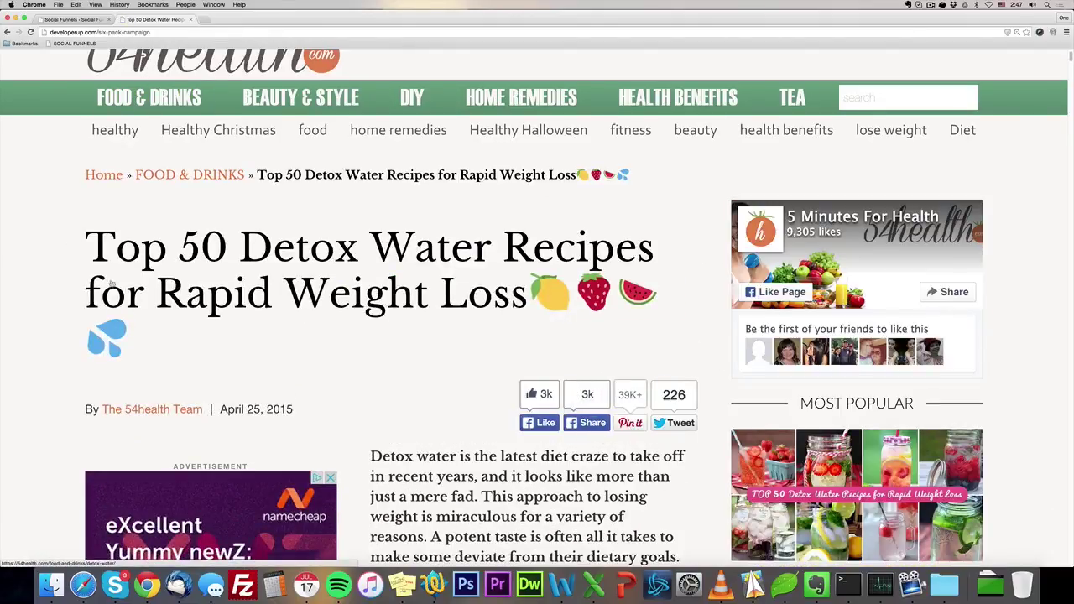
scroll(404, 326, down, 2)
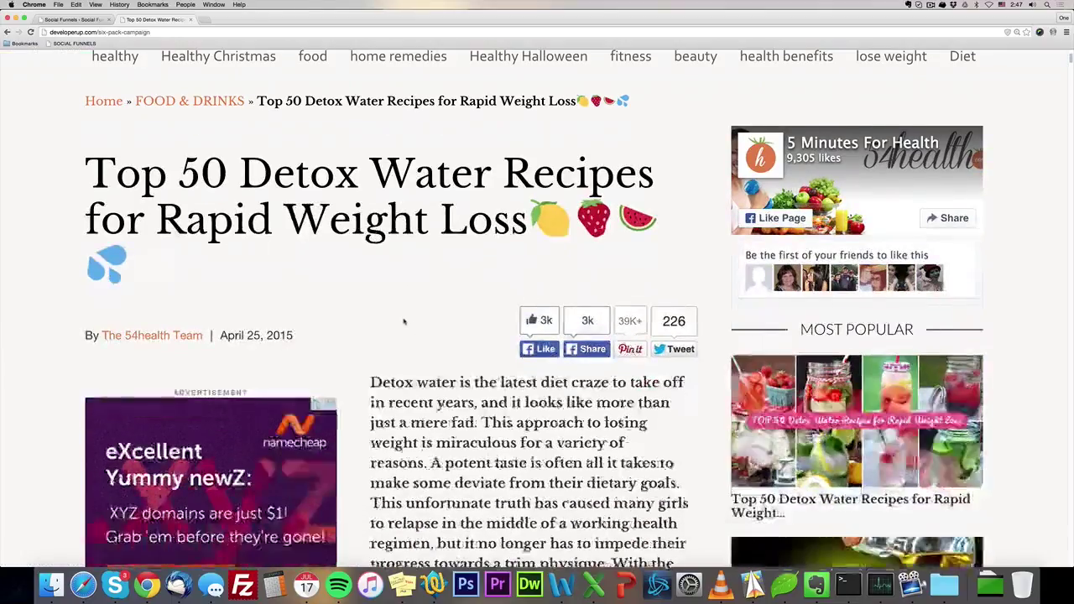
scroll(404, 322, down, 10)
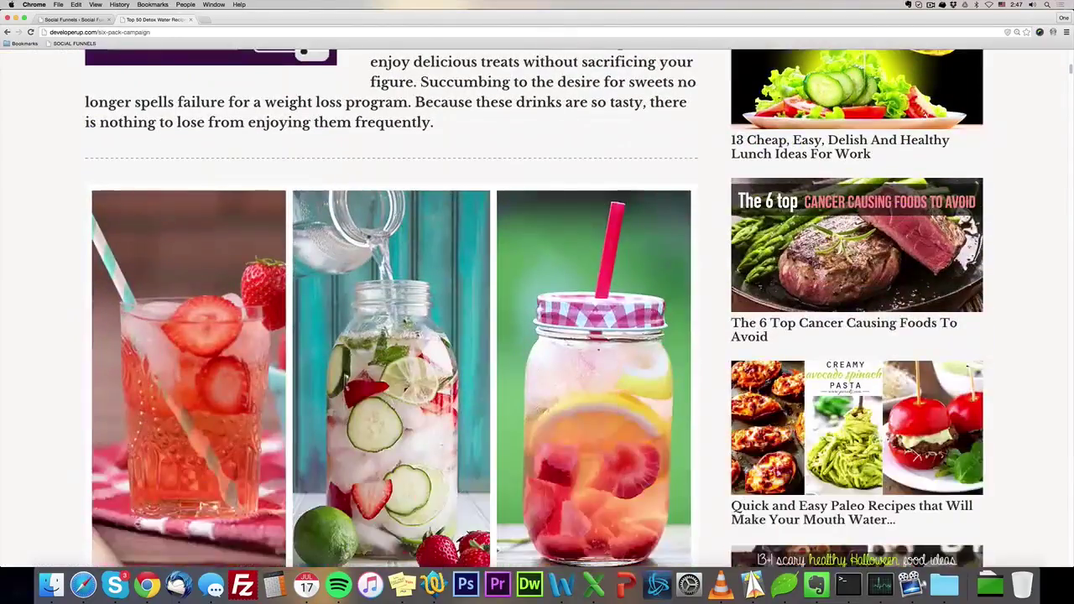
scroll(170, 268, down, 5)
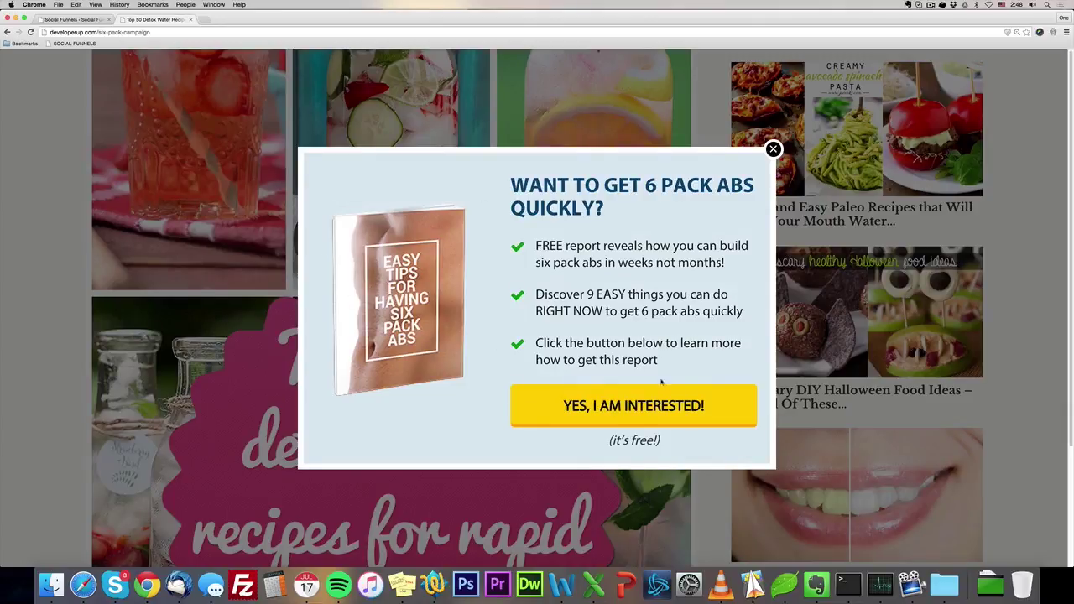
Accept the free six pack report offer with YES, I AM INTERESTED and enter an email address.
click(594, 405)
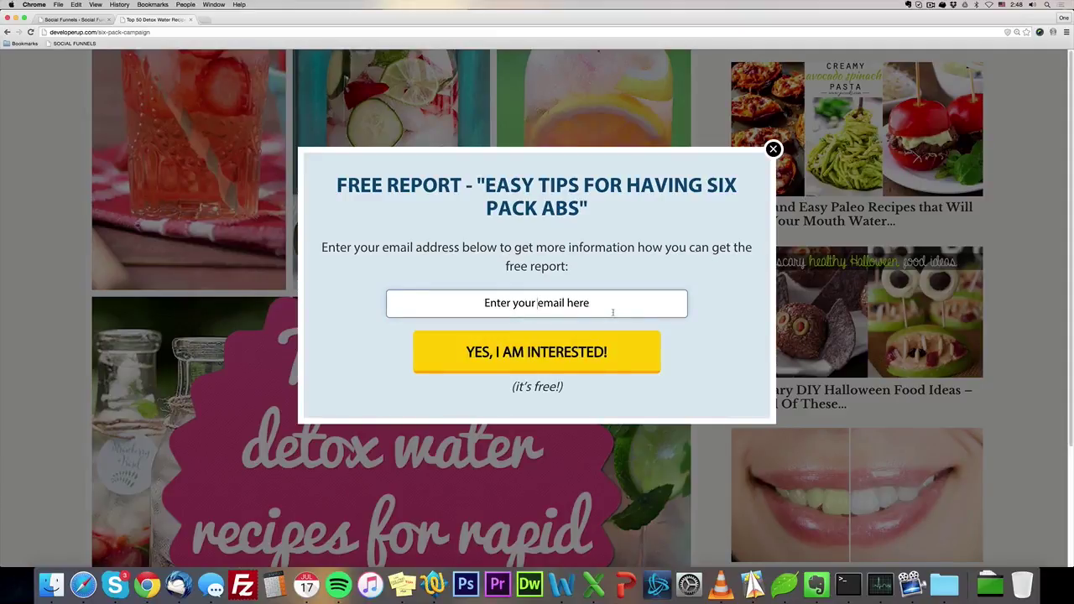
click(612, 312)
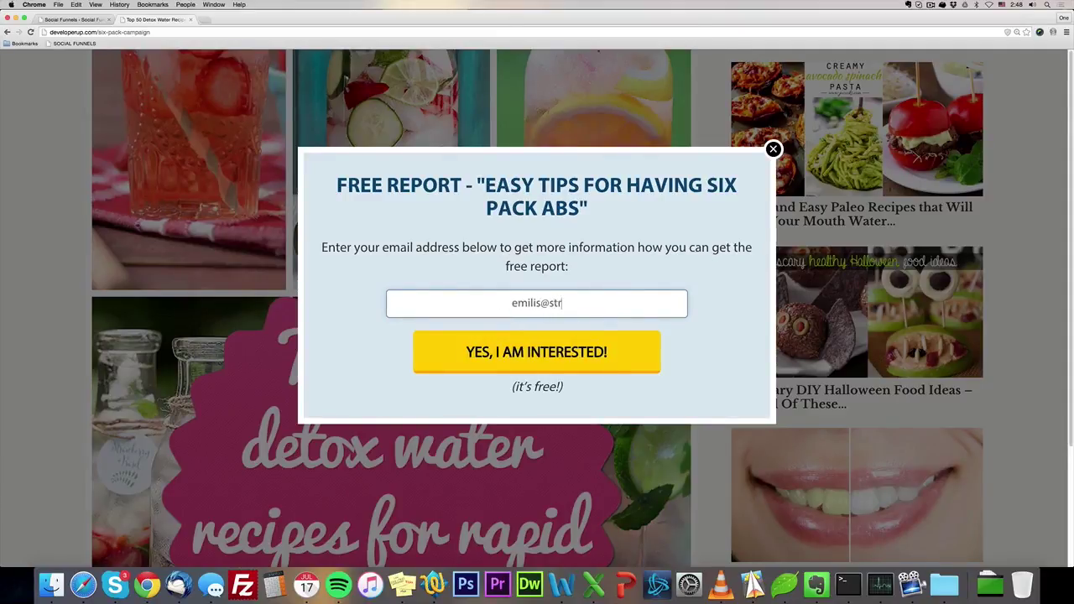
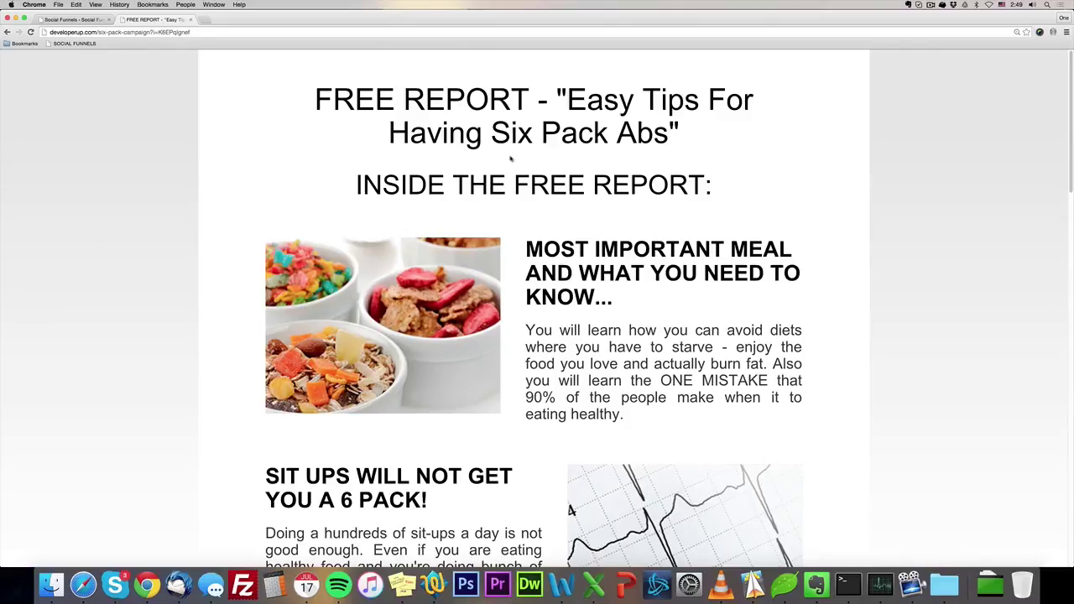
Scroll down the free report page to the locked grey DOWNLOAD THE REPORT button.
scroll(588, 263, down, 1)
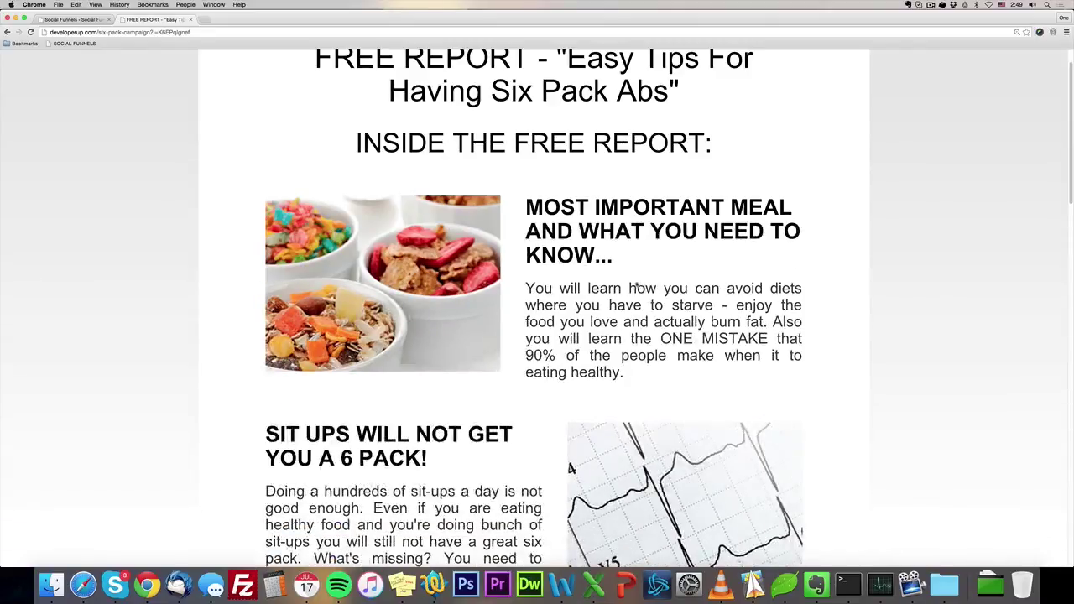
scroll(723, 217, down, 1)
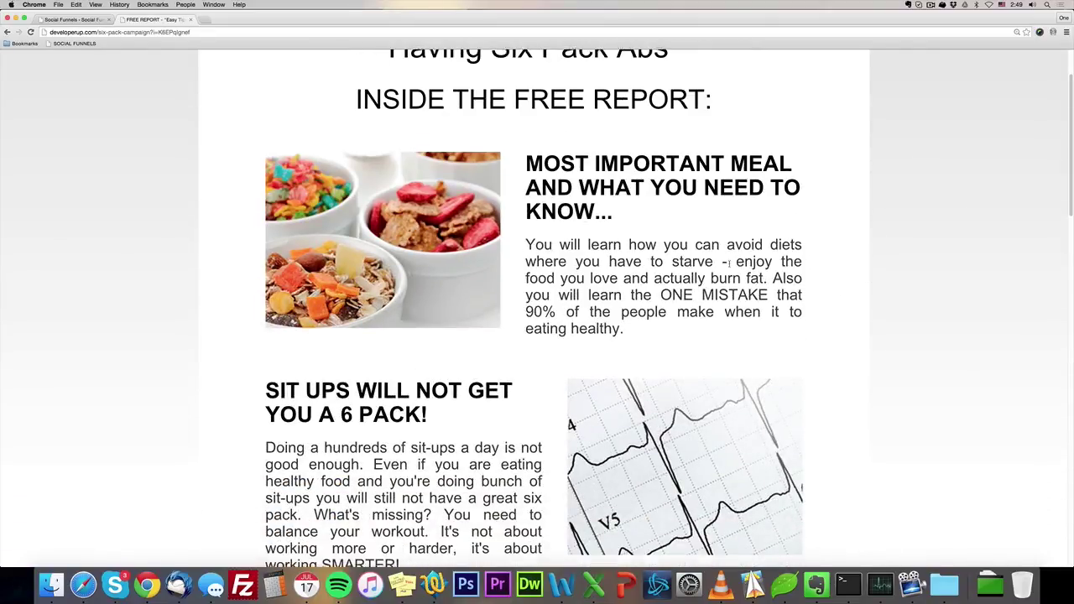
scroll(499, 300, down, 2)
scroll(226, 273, down, 5)
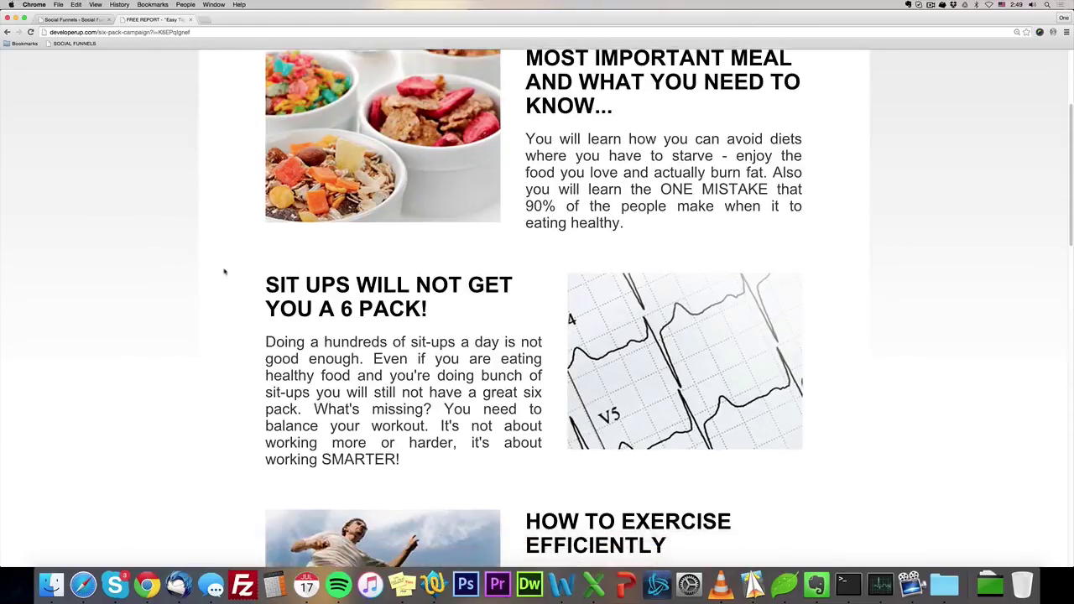
scroll(327, 314, down, 4)
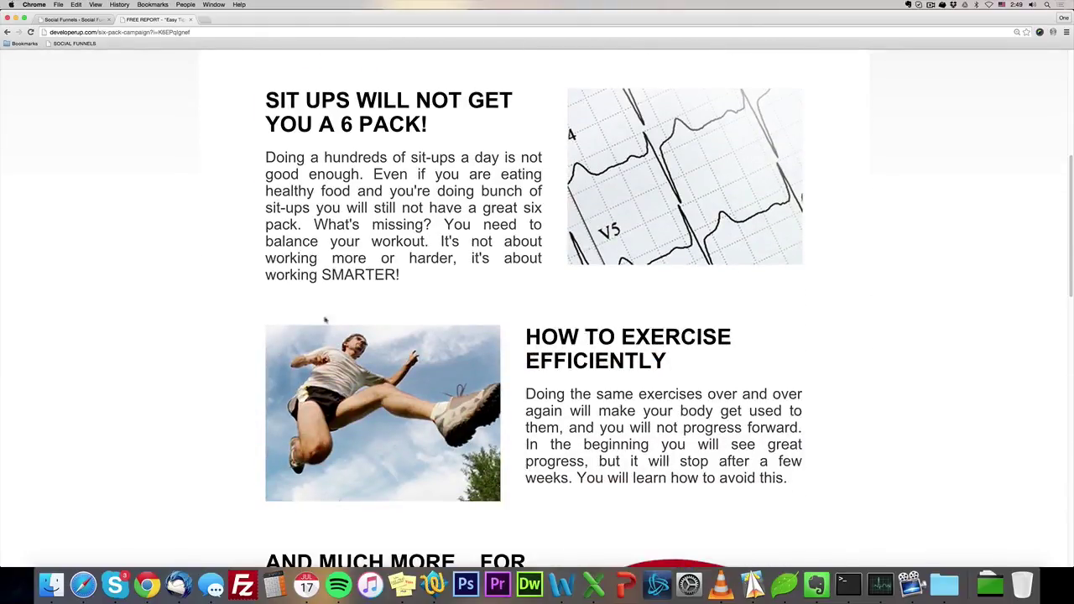
scroll(507, 356, down, 2)
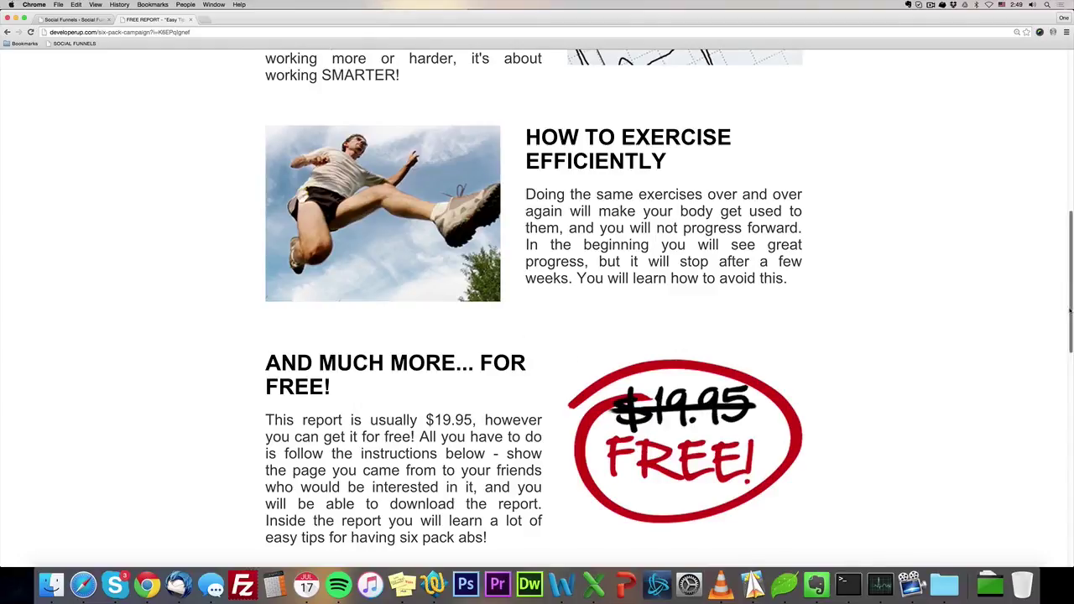
drag(1069, 312, 1055, 265)
scroll(1059, 276, down, 7)
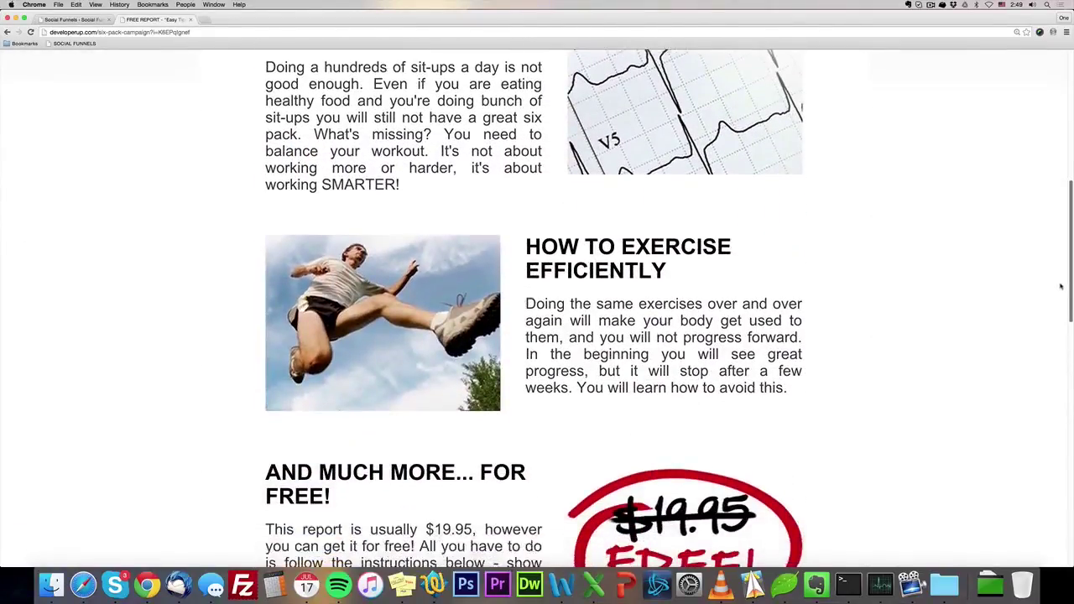
scroll(288, 412, down, 1)
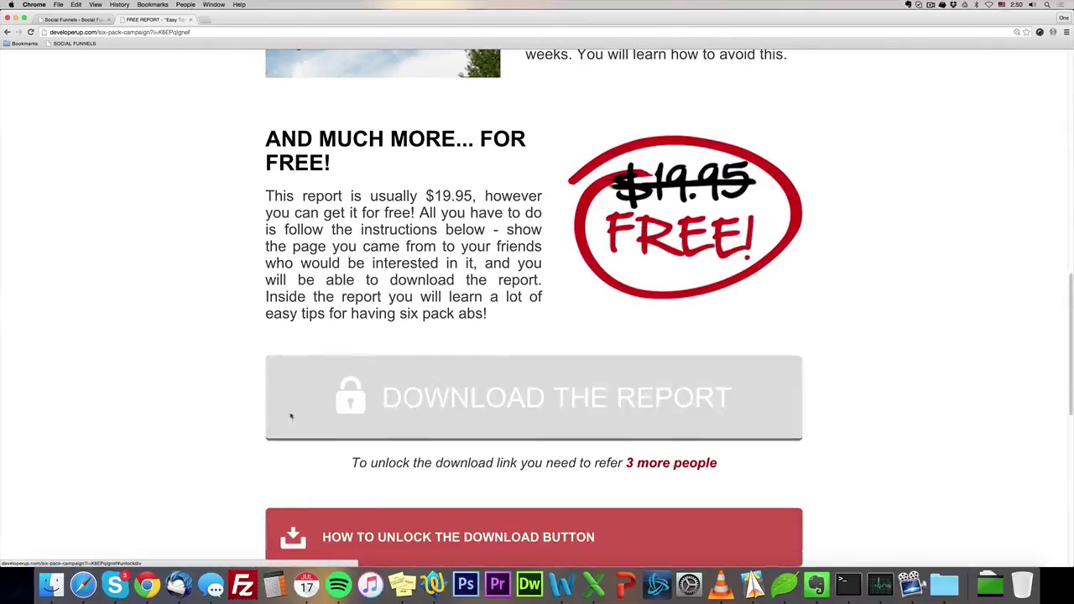
Try the locked download, select the unique referral link under How to Unlock, then scroll back up.
click(638, 398)
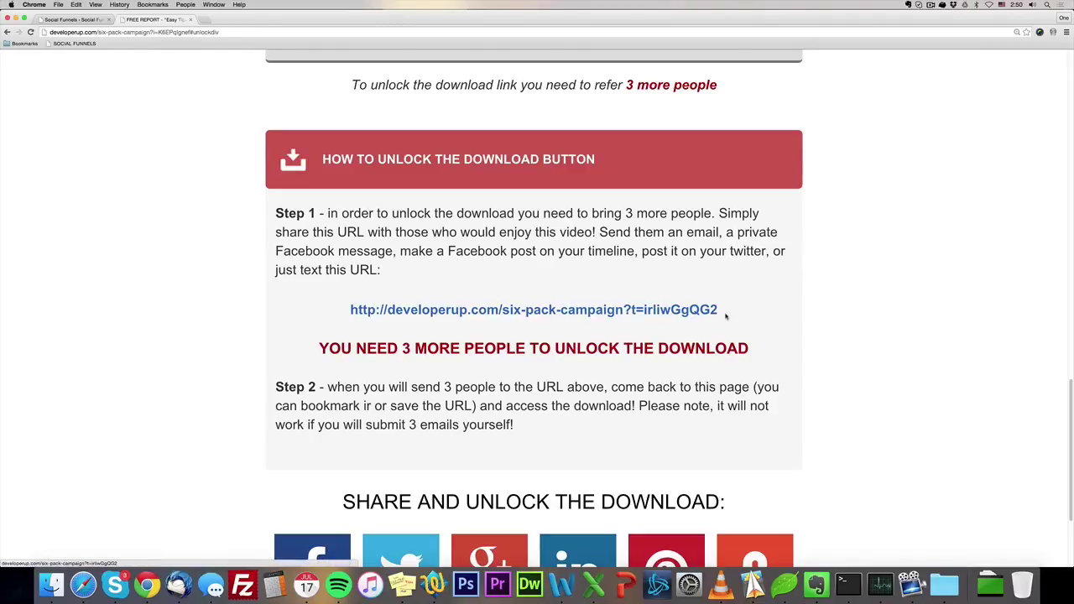
drag(722, 309, 318, 314)
click(318, 314)
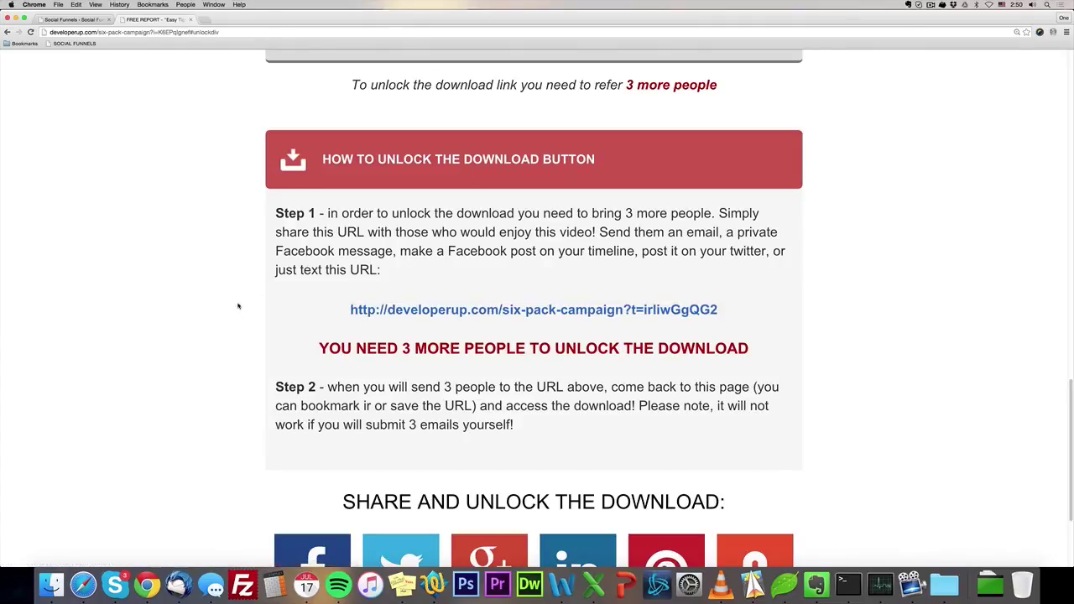
scroll(369, 200, up, 5)
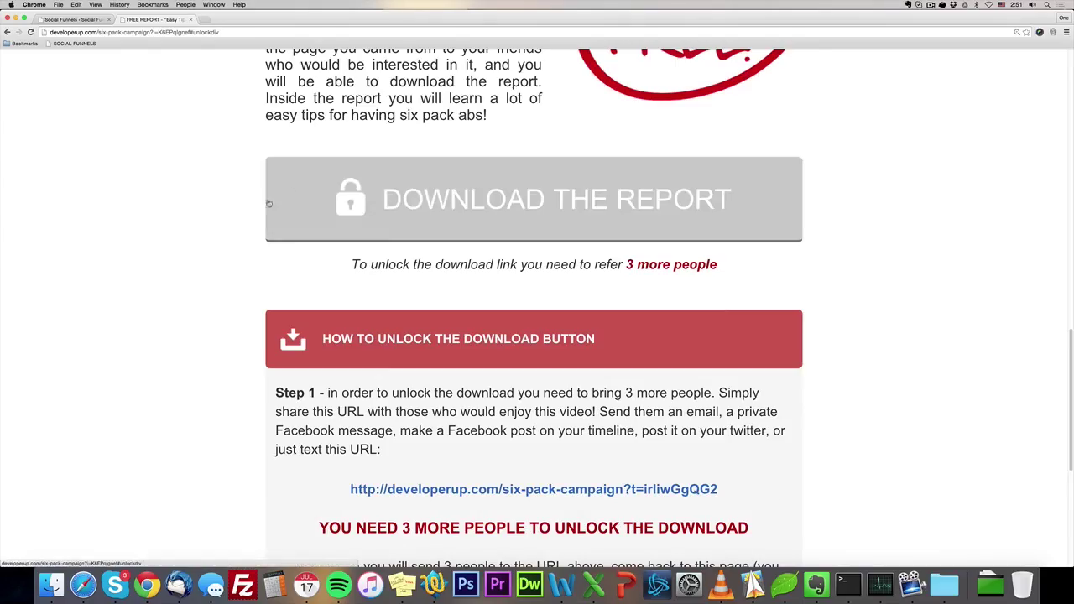
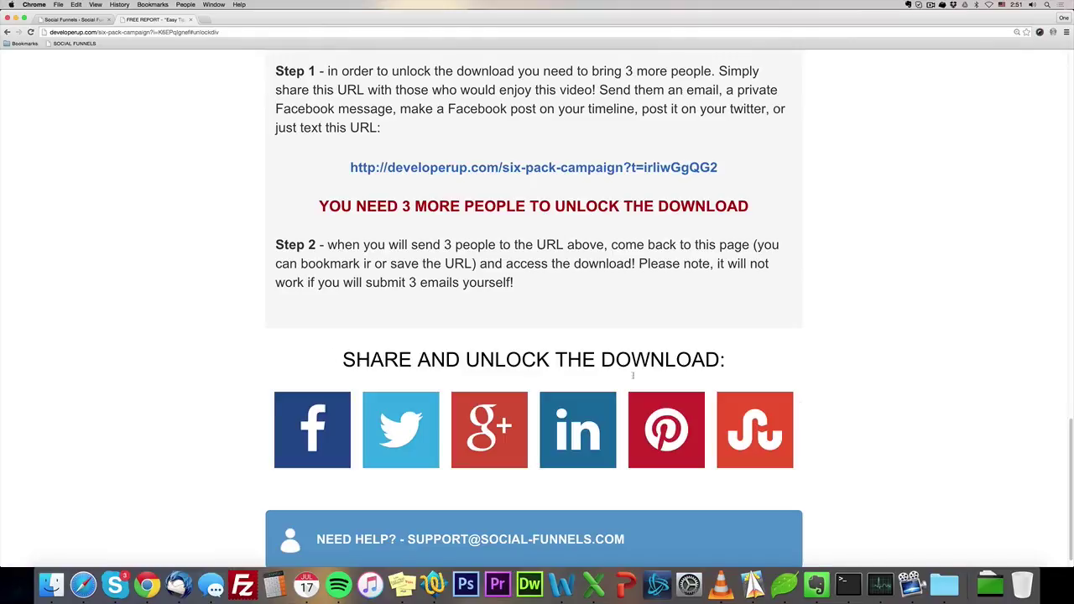
Share the campaign link on Facebook, previewing the 'Top 50 Detox Water Recipes for Rapid Weight Loss' link.
drag(1070, 487, 1014, 405)
scroll(1013, 405, down, 5)
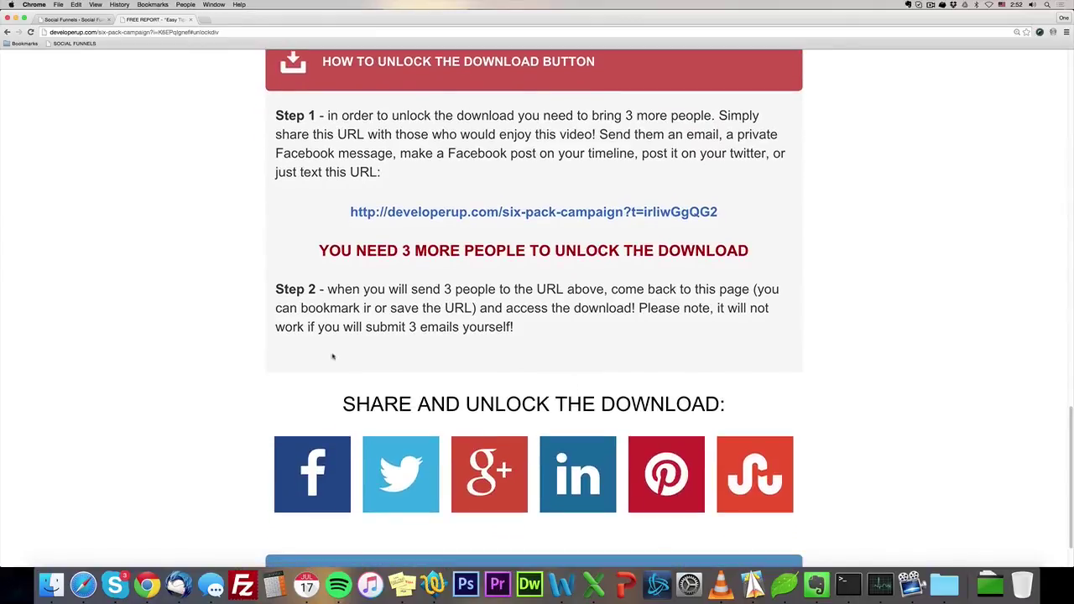
click(285, 479)
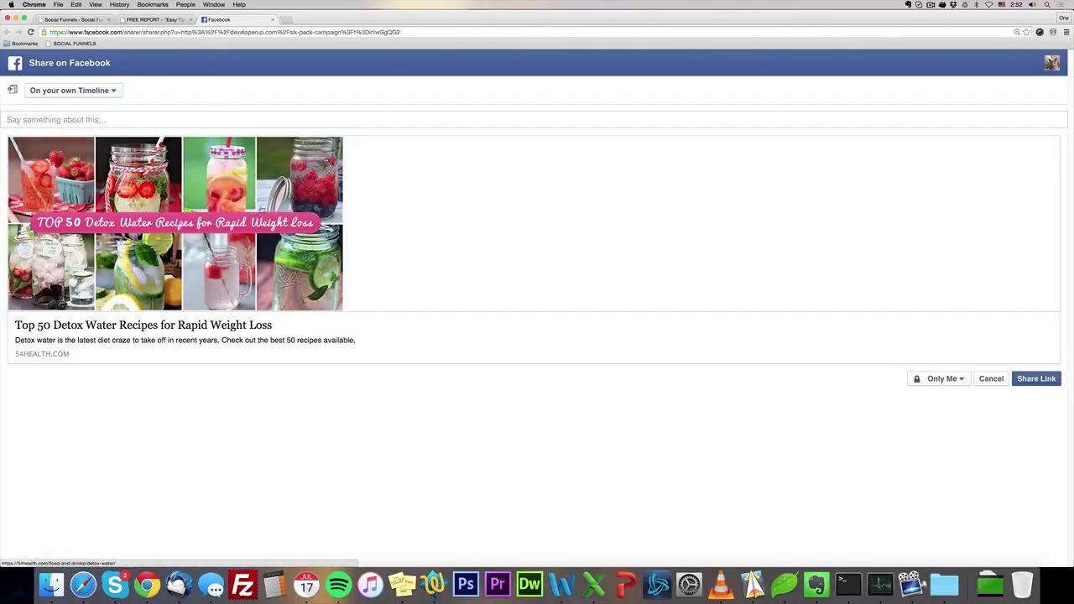
Open the Top 50 Detox Water Recipes article from the Facebook preview, then return to the dashboard.
click(126, 256)
click(317, 19)
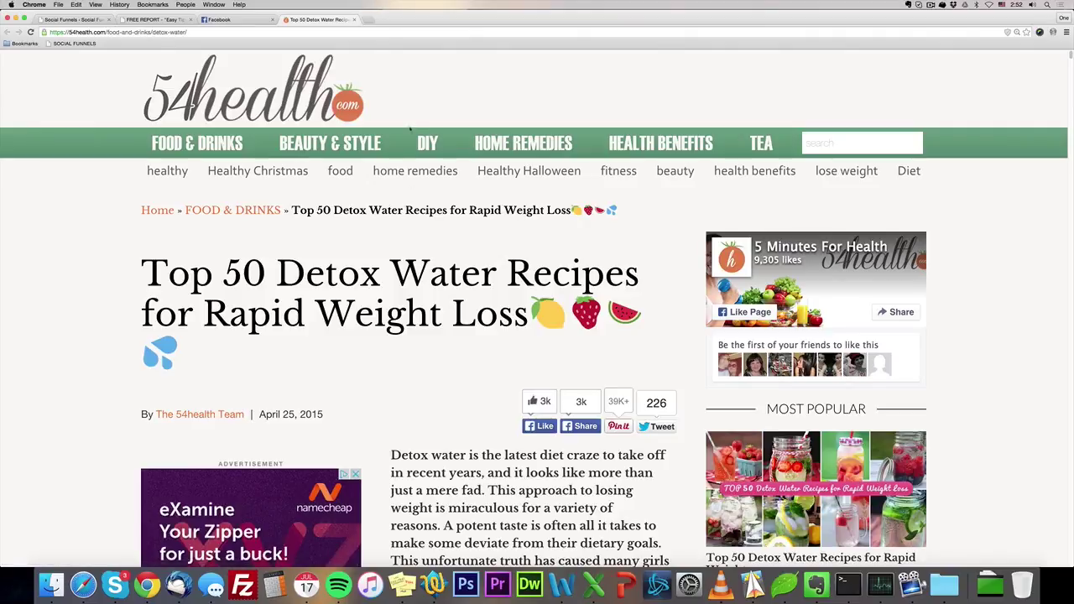
scroll(411, 382, down, 2)
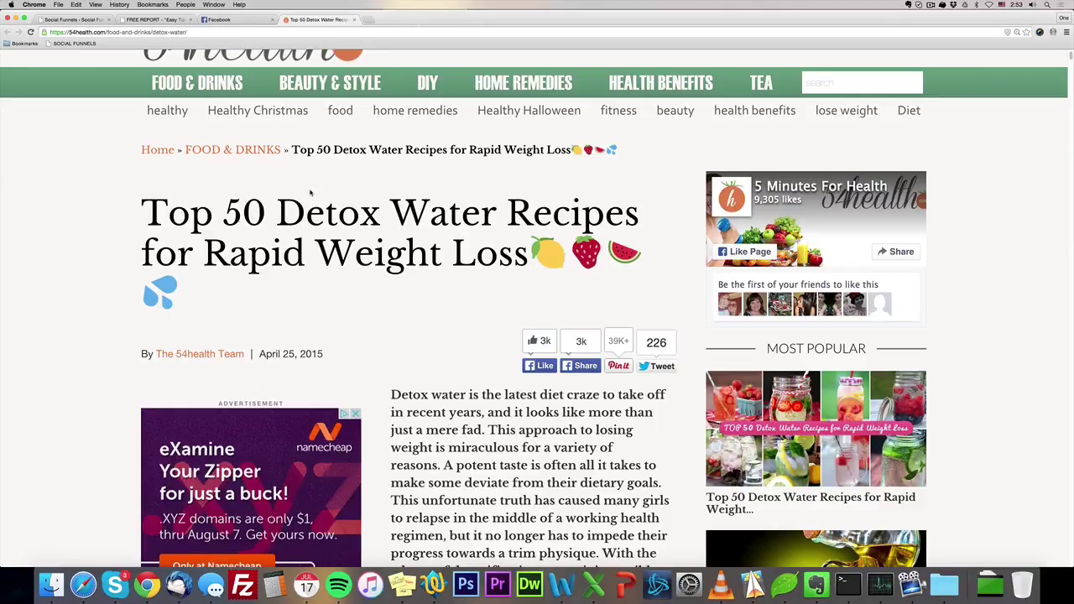
click(88, 18)
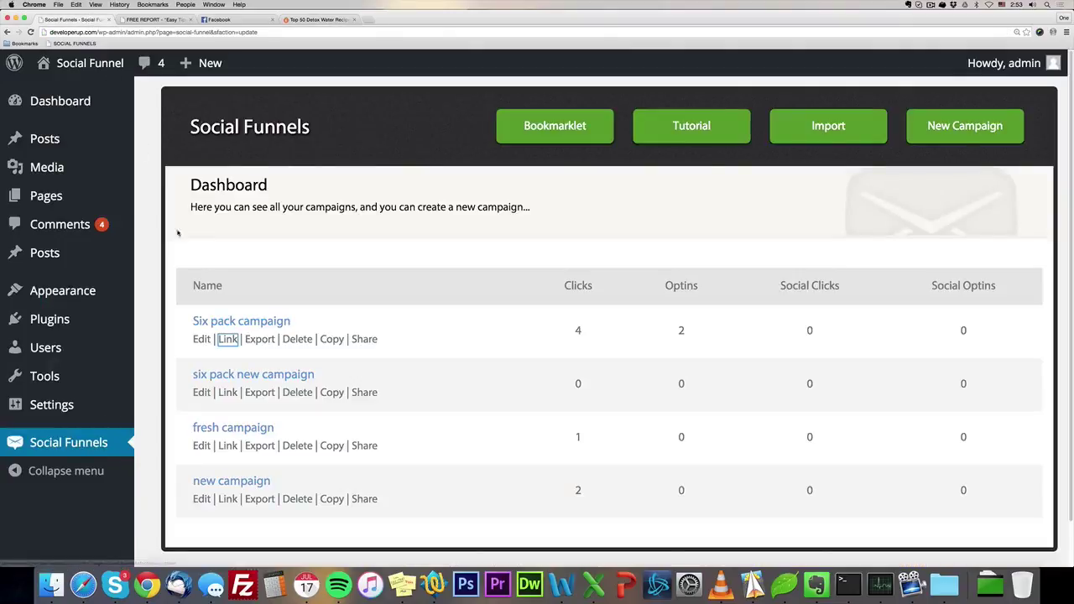
Set the Six pack campaign's Gift Settings Unlock After to 1, then view its free report page.
click(201, 339)
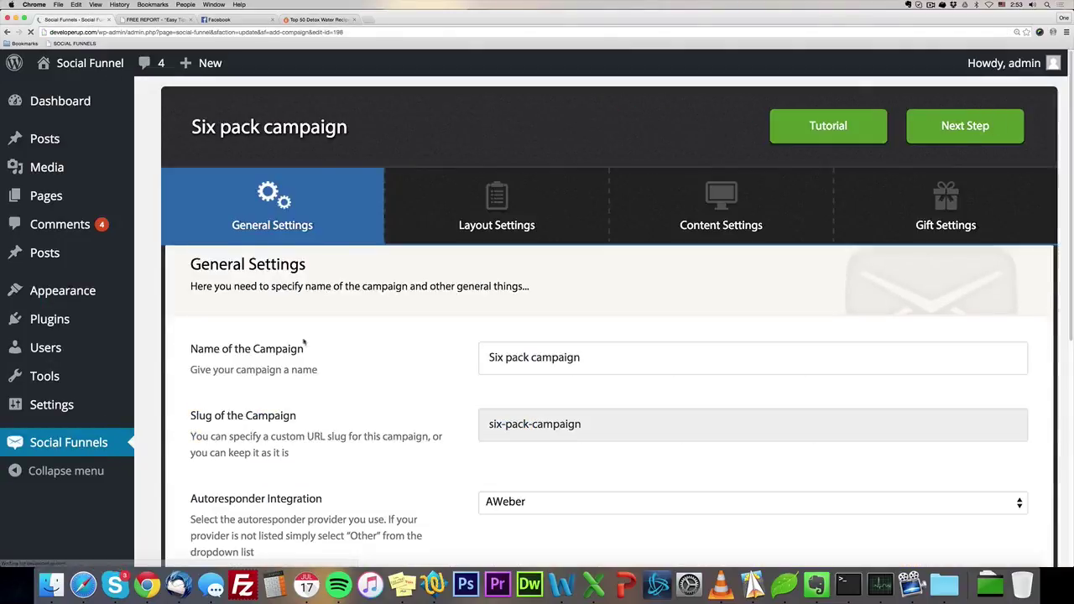
click(864, 208)
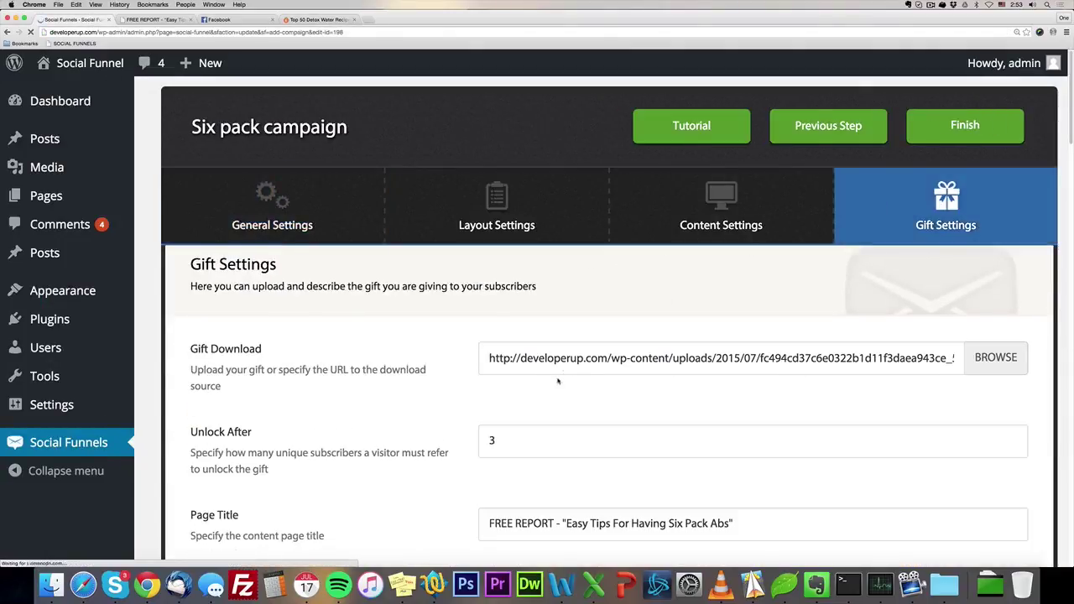
scroll(560, 381, down, 1)
click(351, 396)
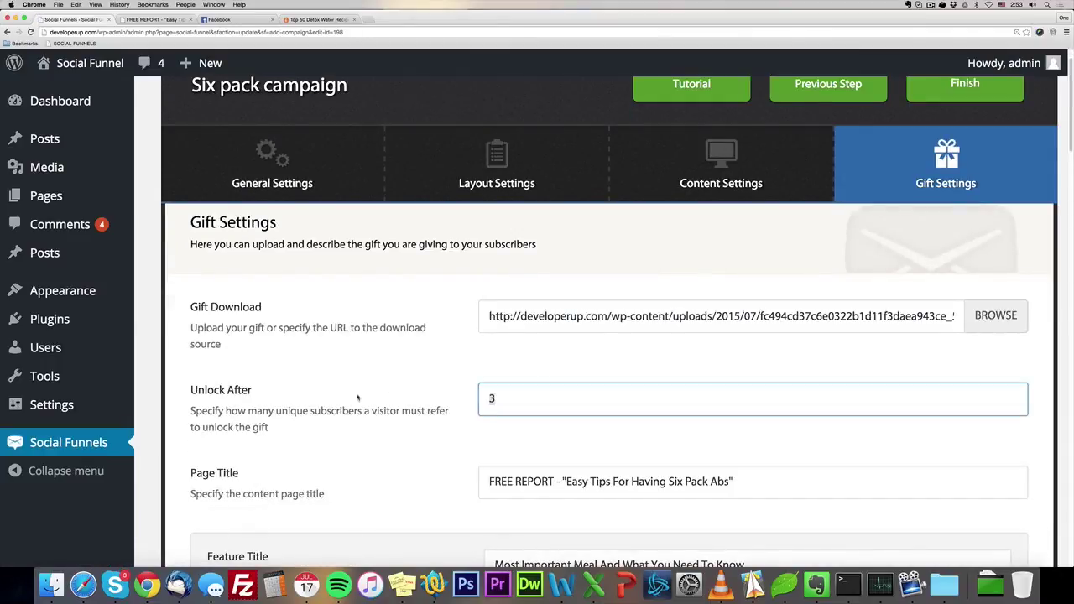
key(BackSpace)
text(1)
click(586, 356)
scroll(585, 358, down, 1)
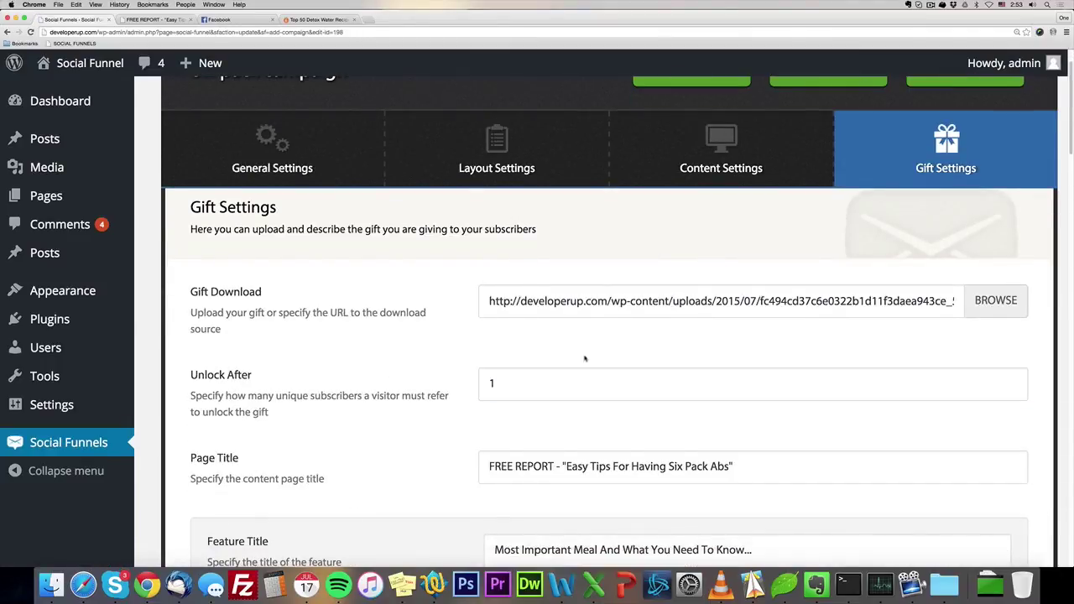
scroll(585, 357, down, 2)
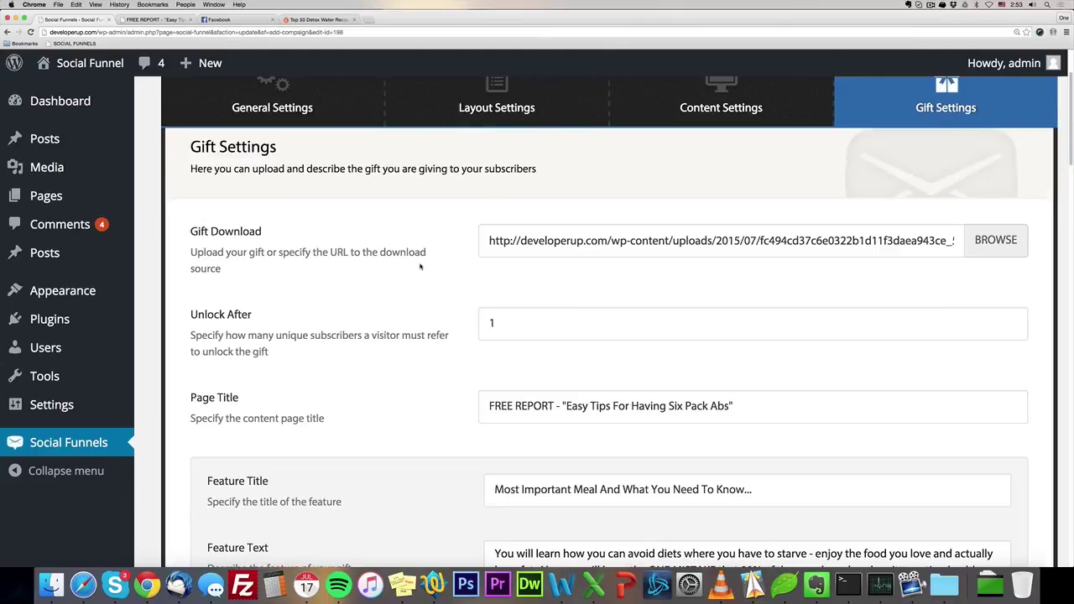
click(155, 19)
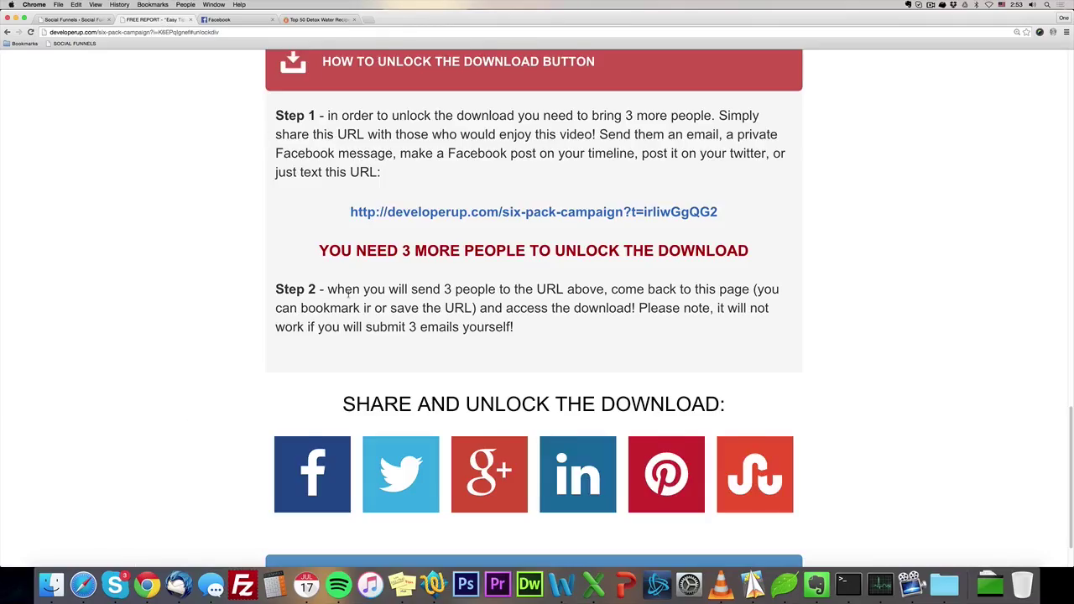
drag(1063, 496, 1066, 431)
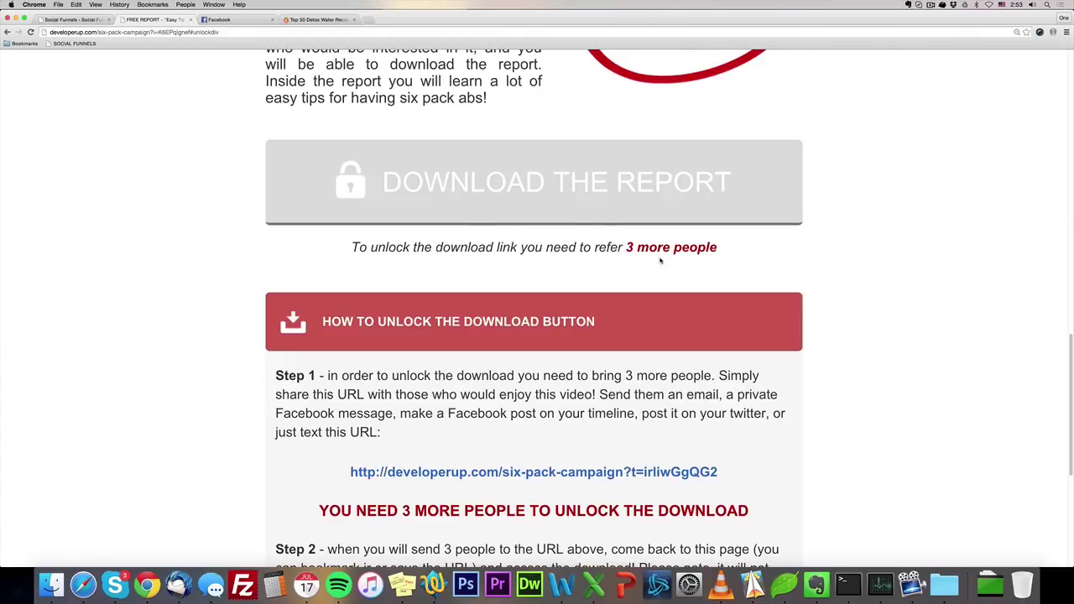
drag(623, 247, 652, 275)
Check the six-pack gift settings with Unlock After 1, then switch to the detox water article.
click(73, 19)
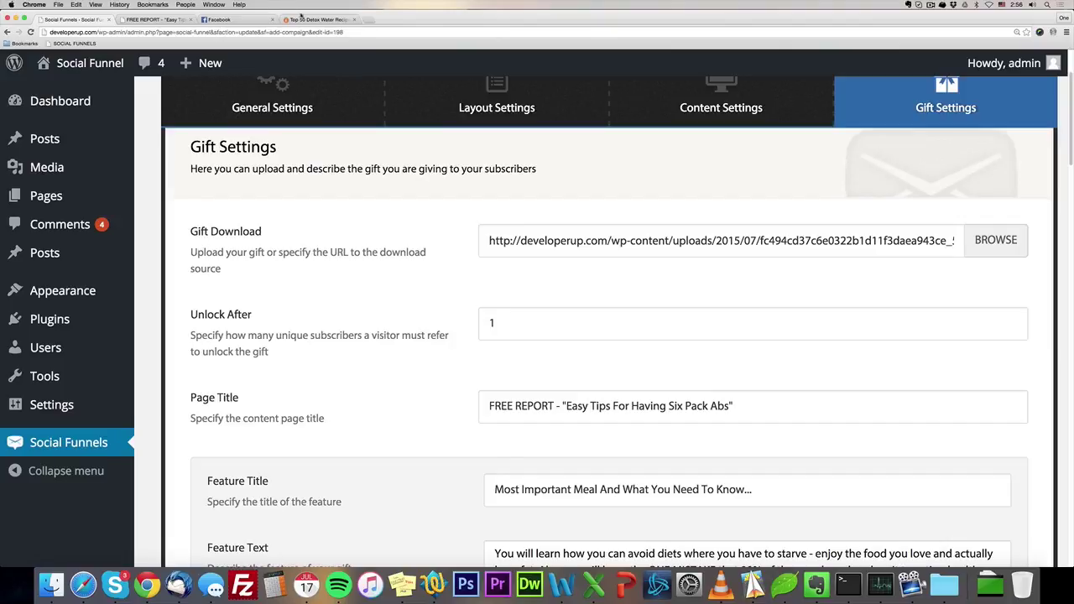
click(312, 20)
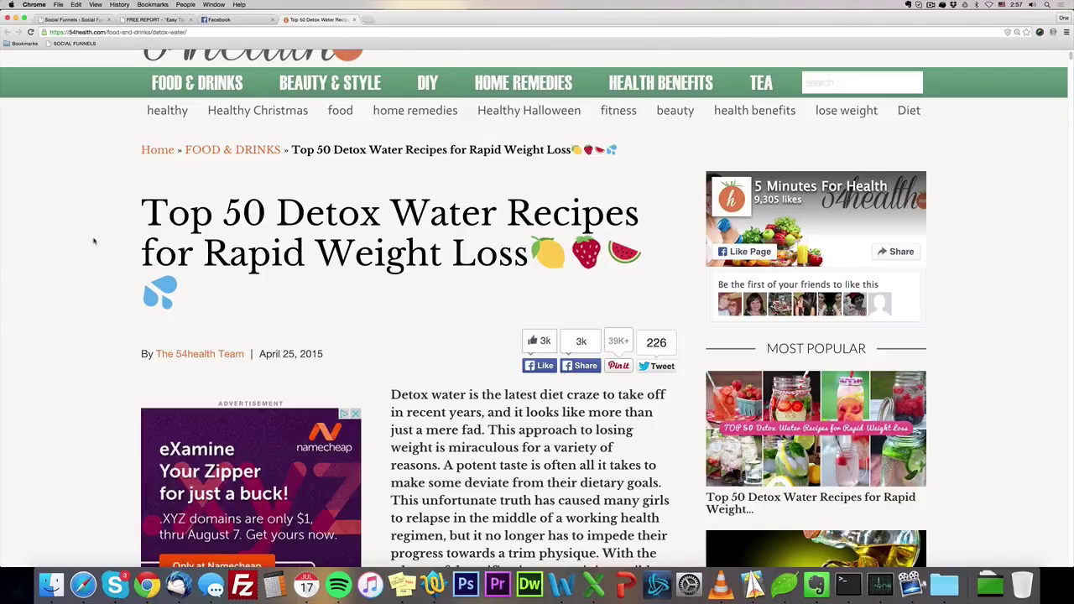
Scroll the six-pack free report page down to the locked download needing three more referrals.
click(156, 19)
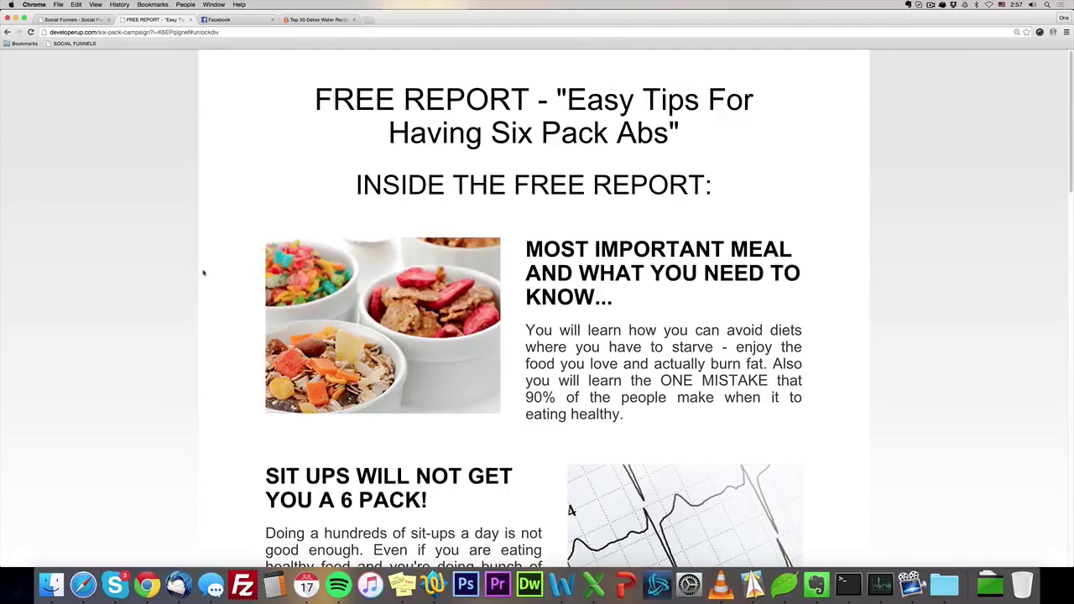
click(312, 19)
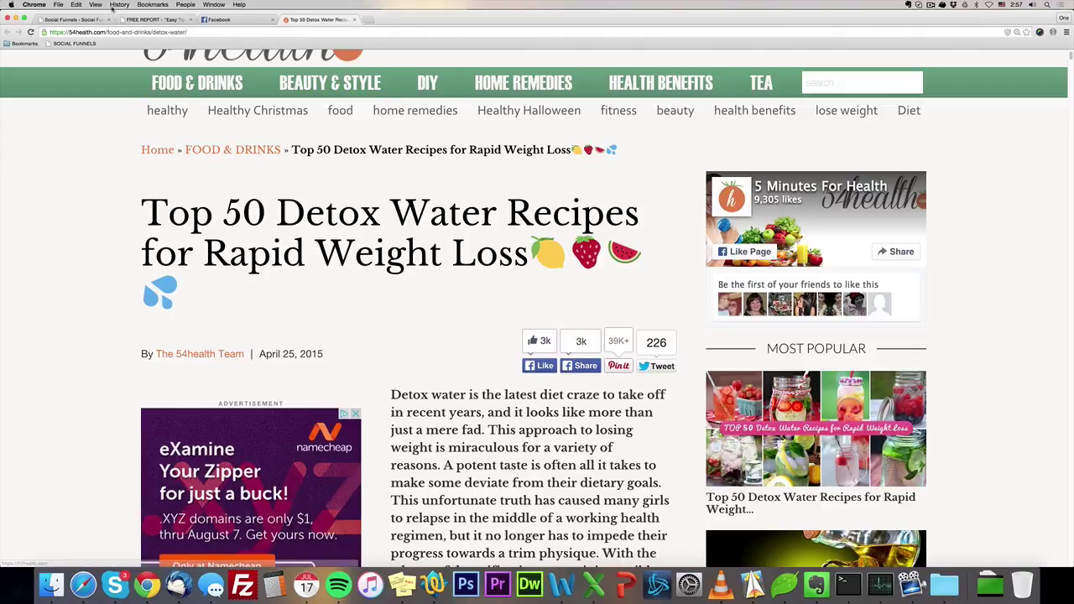
click(136, 21)
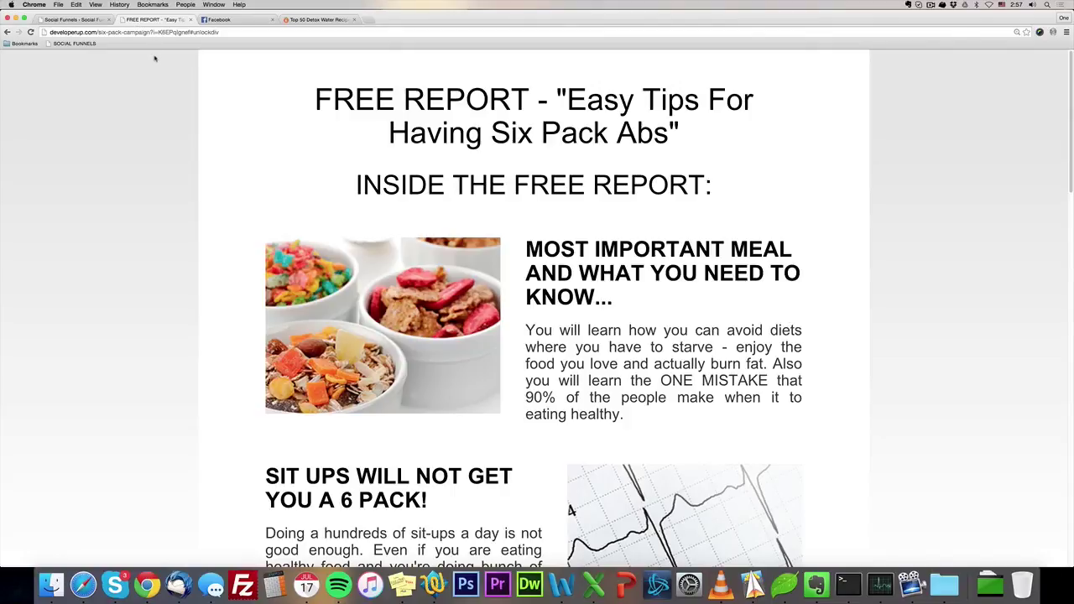
scroll(205, 261, down, 5)
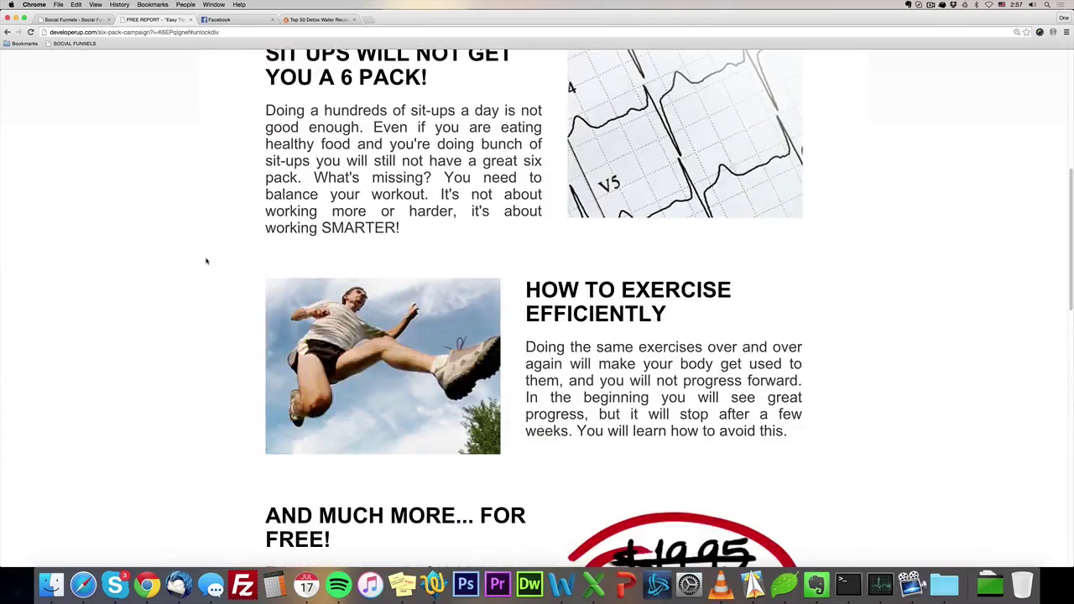
scroll(206, 261, down, 3)
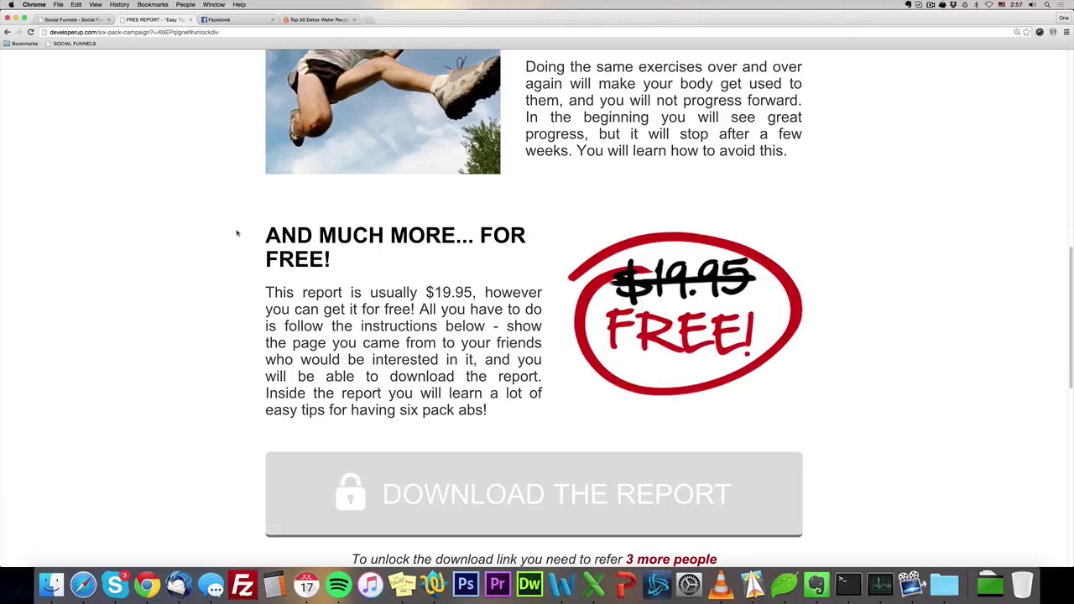
scroll(521, 383, down, 1)
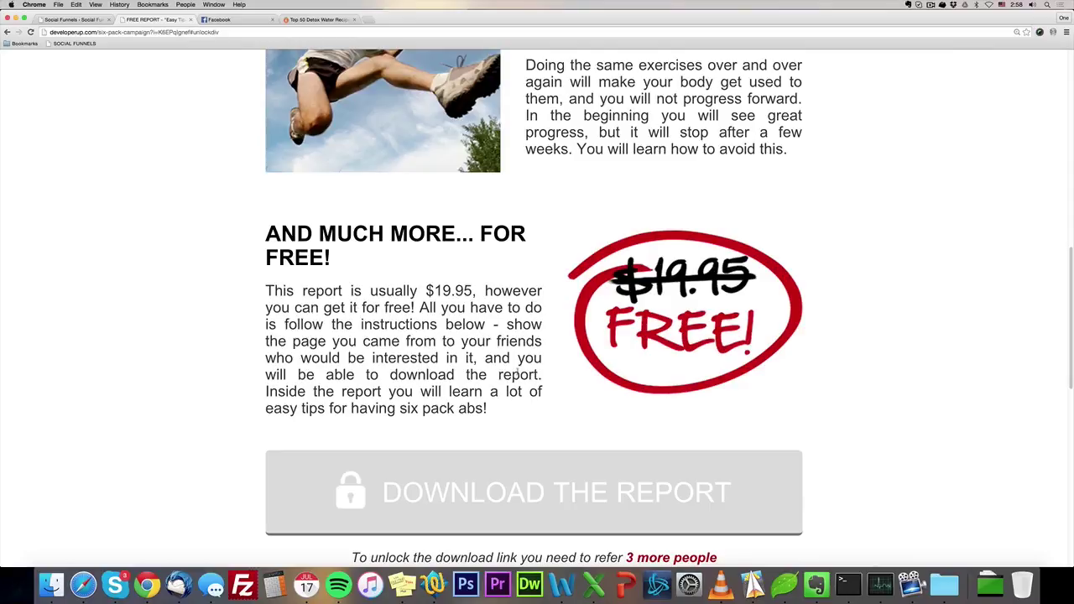
click(77, 20)
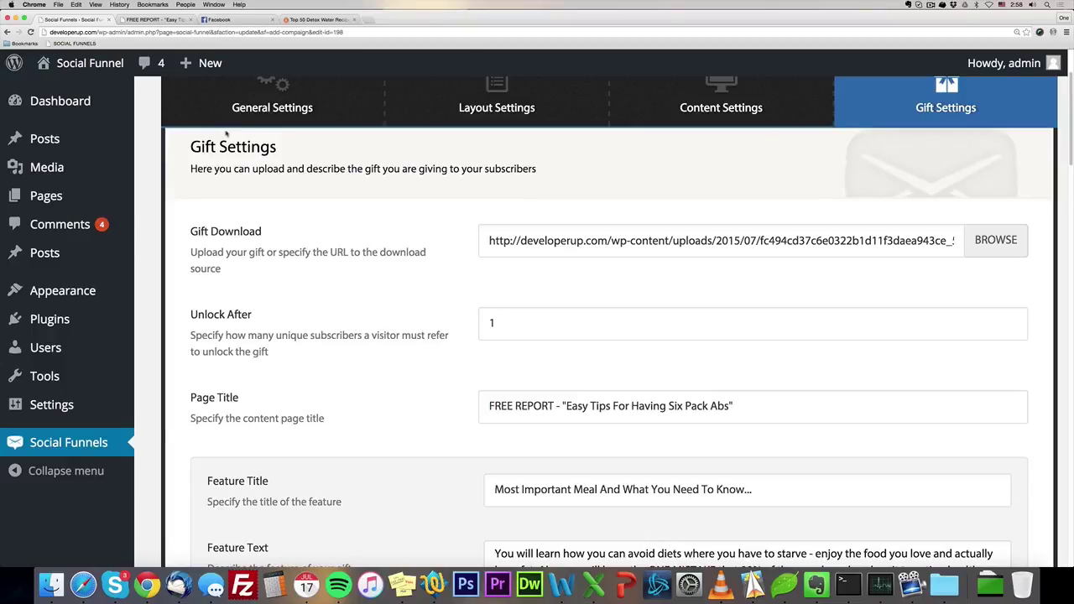
Scroll up to the Six pack campaign header in the Gift Settings editor.
scroll(513, 259, up, 3)
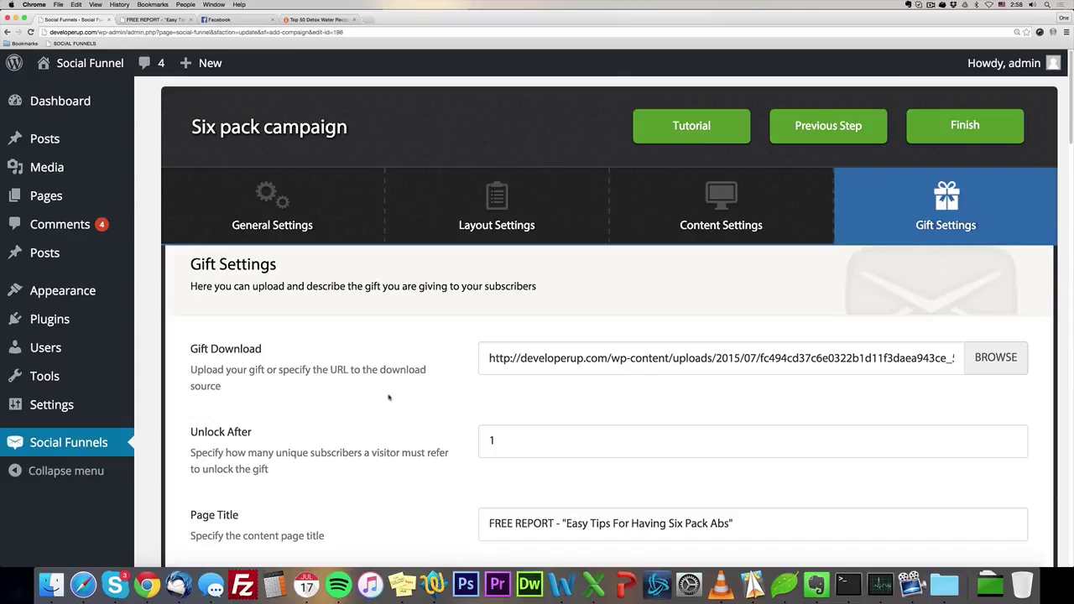
click(299, 212)
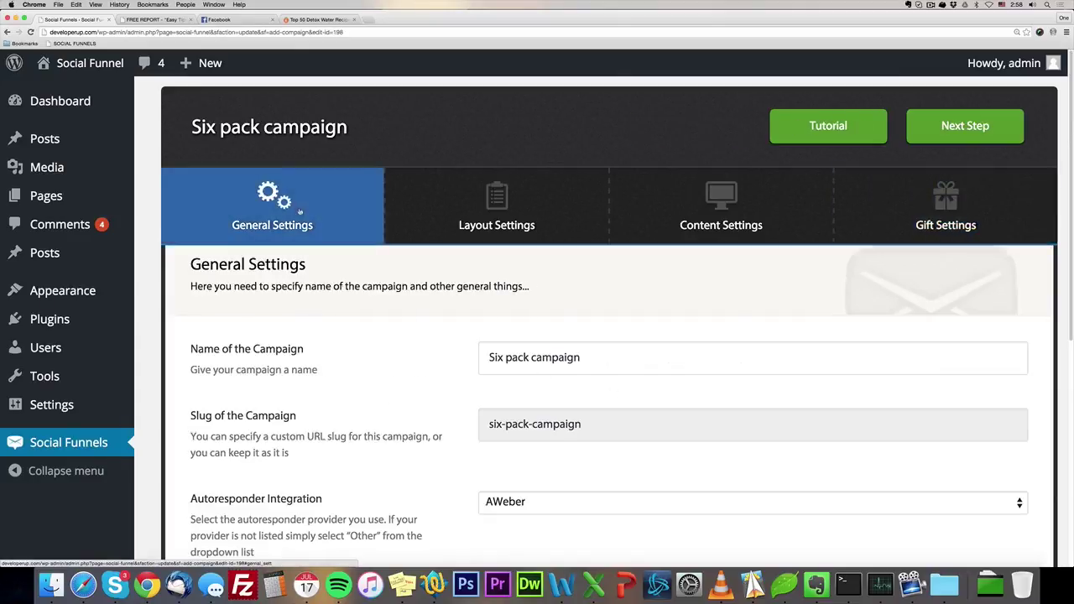
scroll(321, 236, down, 5)
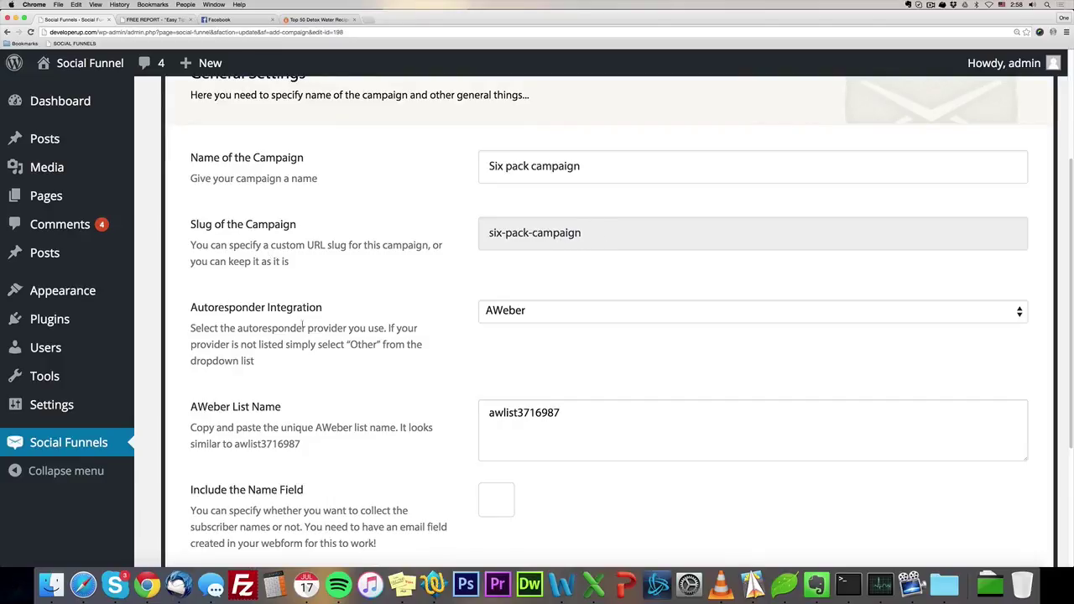
click(554, 312)
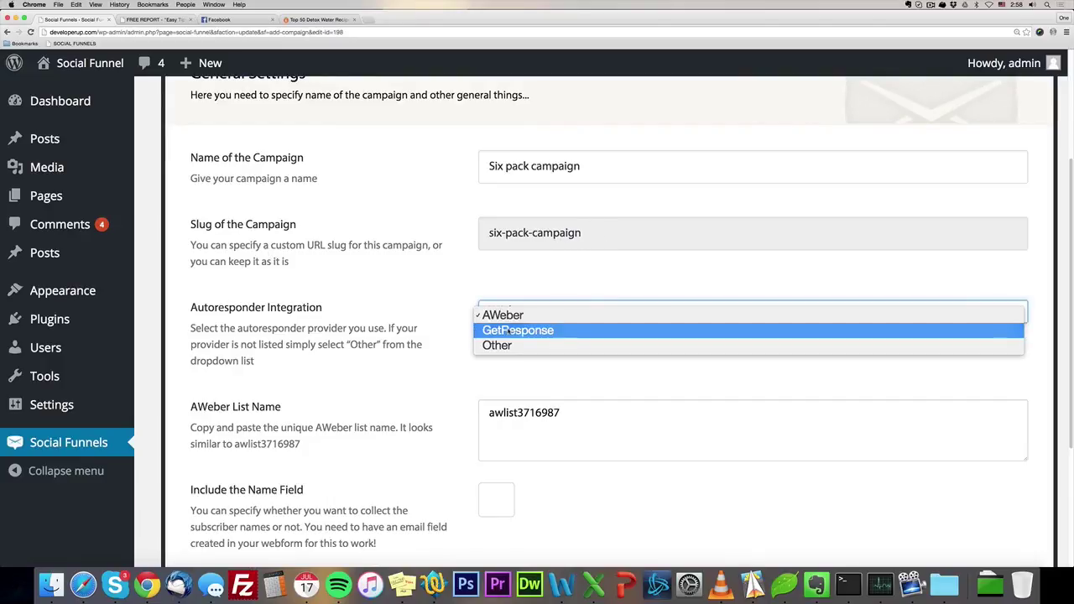
click(443, 349)
scroll(435, 357, down, 3)
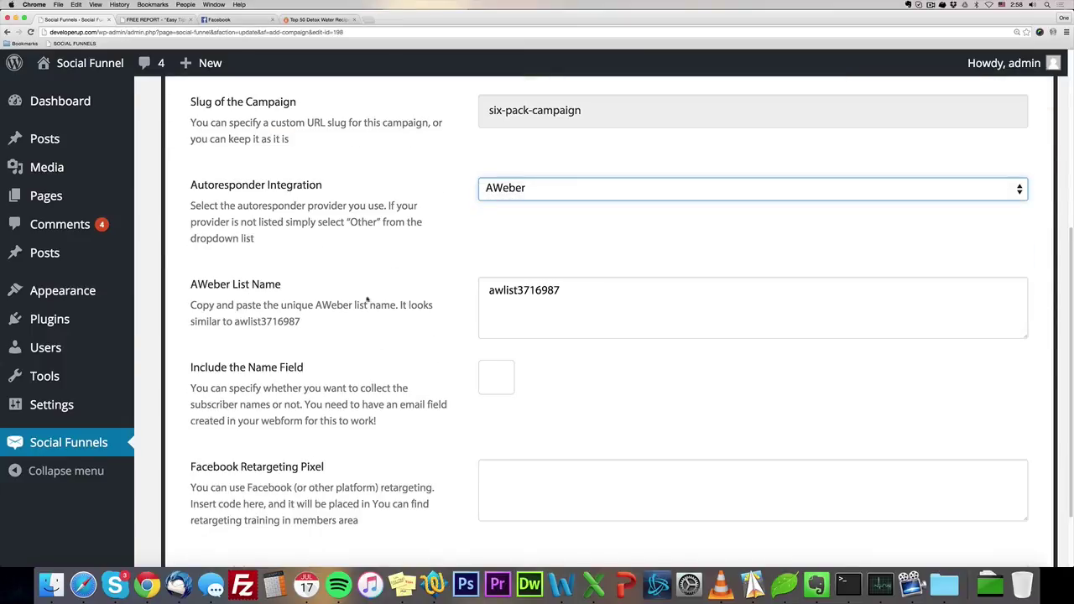
scroll(363, 291, down, 1)
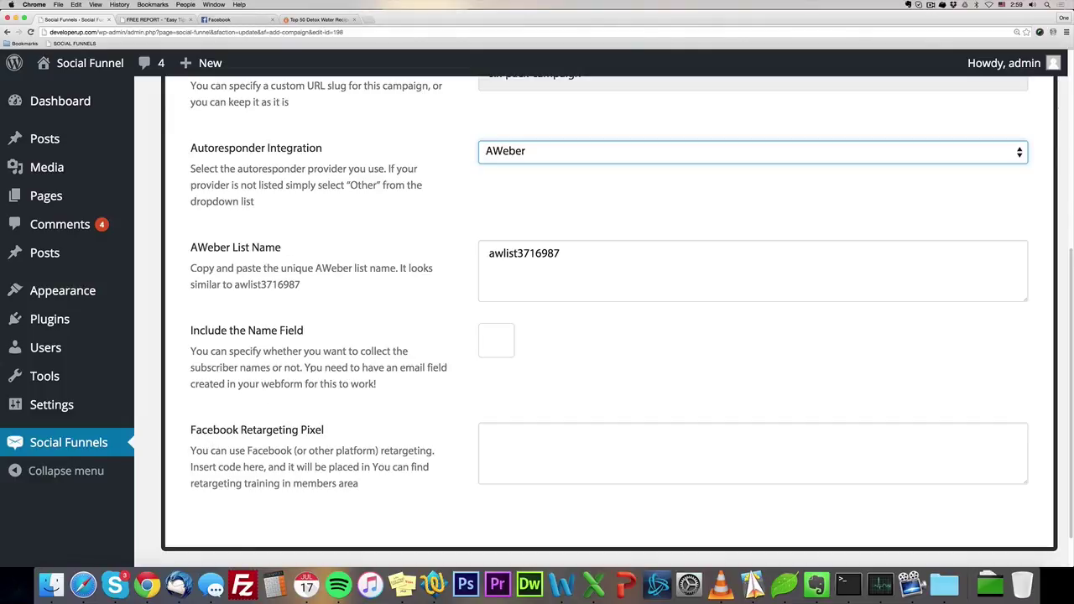
click(255, 423)
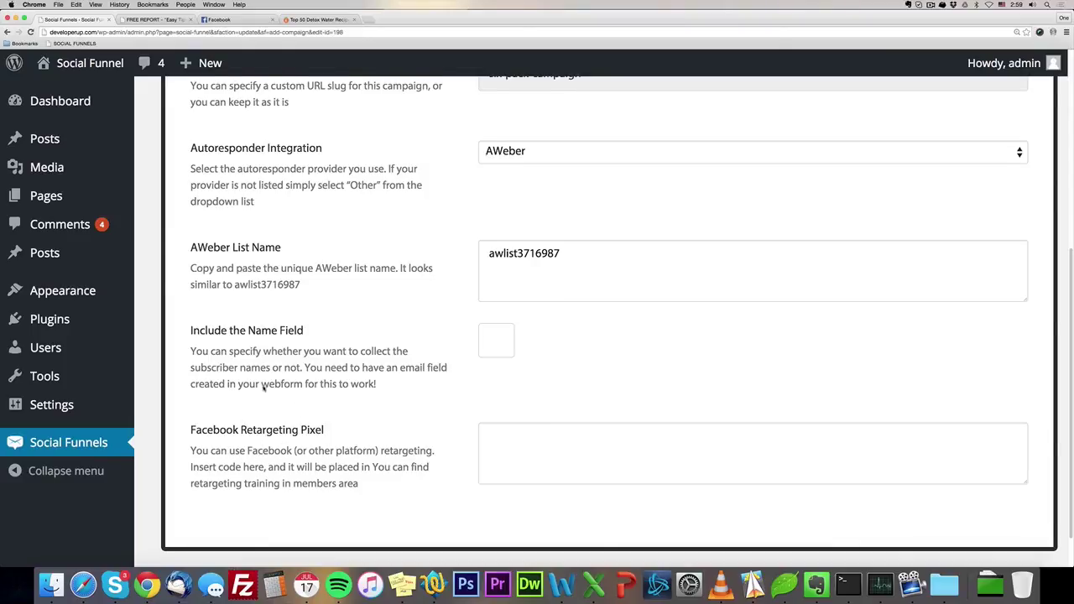
scroll(304, 440, up, 5)
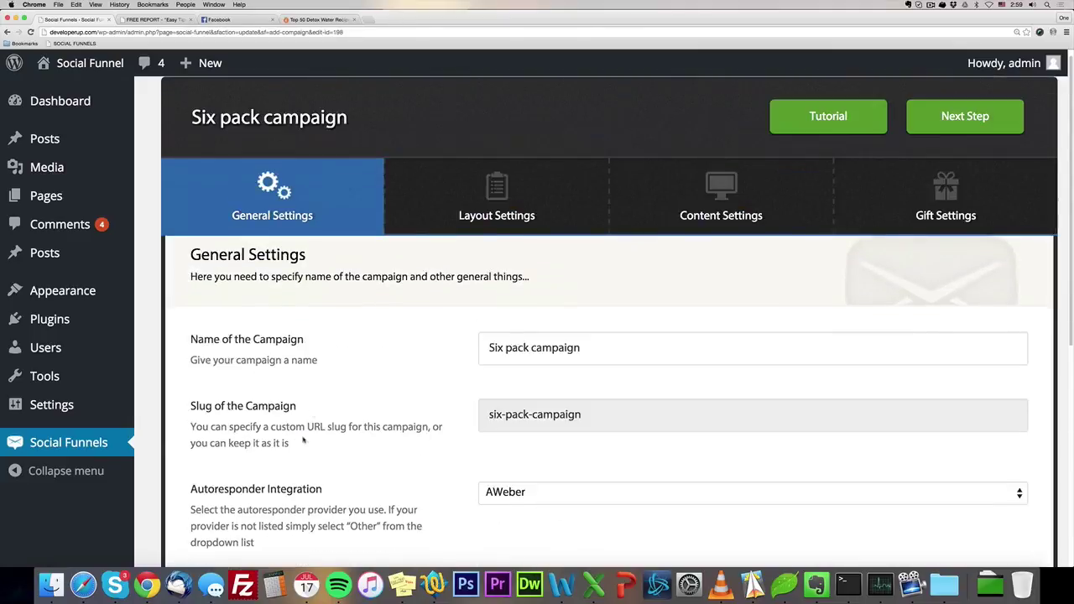
Show the Layout Settings down to the detox-water source URL and popup style choices.
click(978, 126)
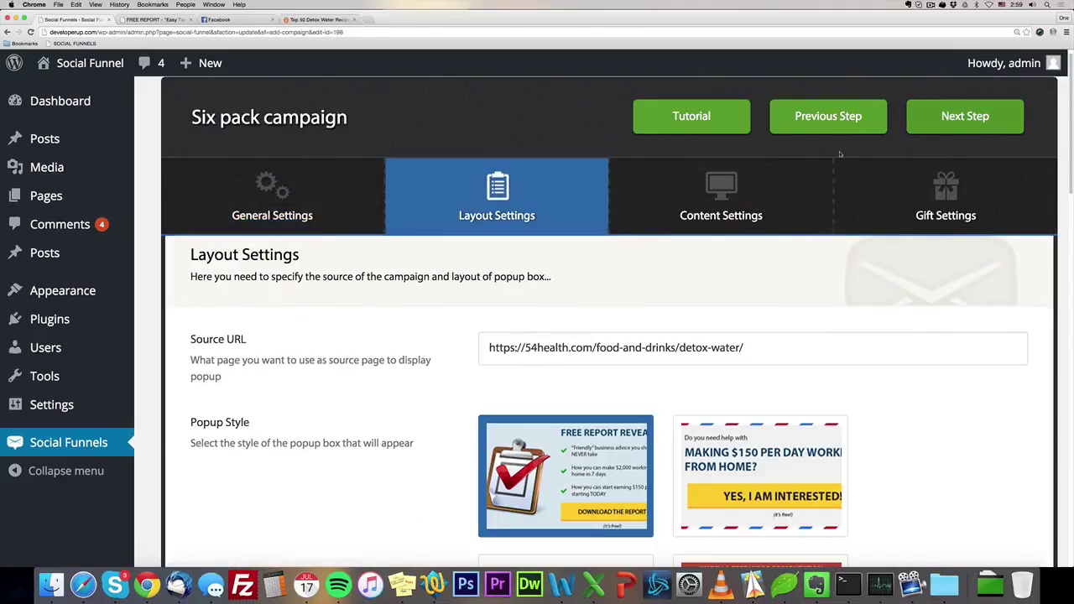
scroll(338, 244, down, 2)
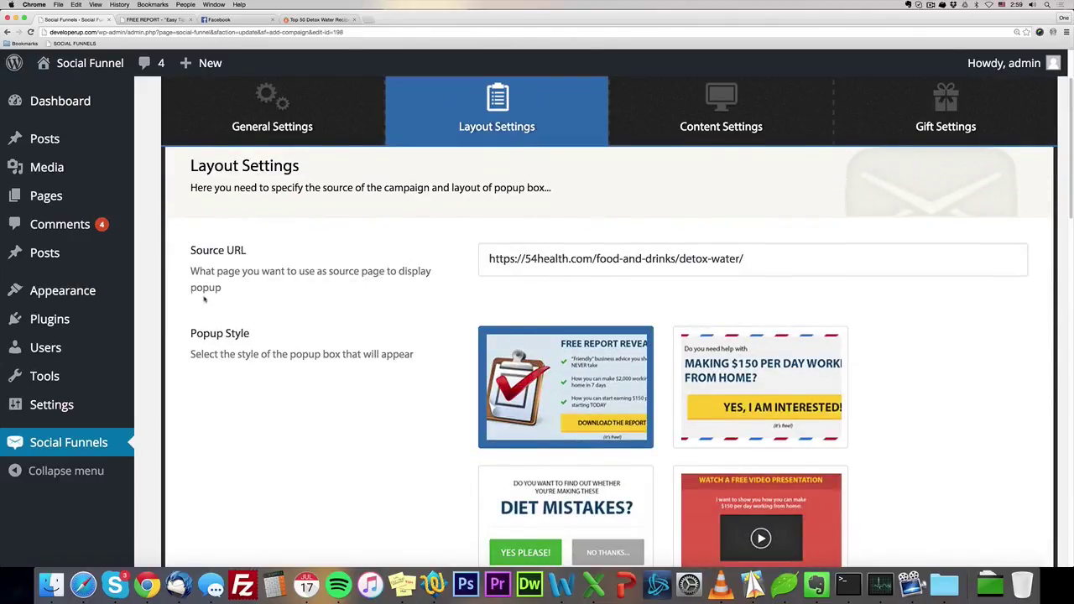
scroll(205, 293, down, 1)
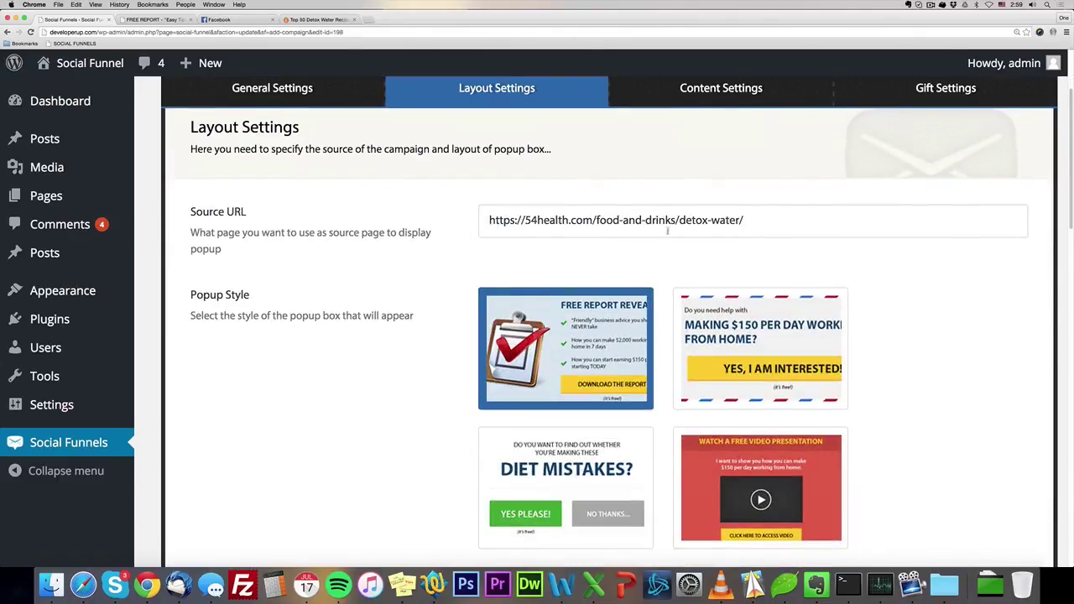
scroll(298, 243, down, 1)
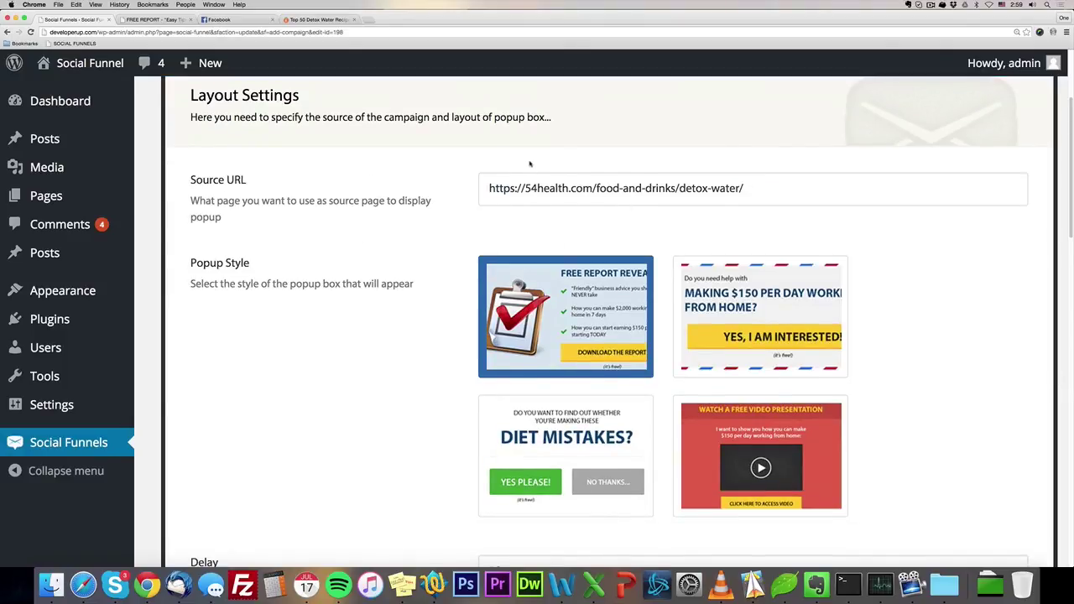
scroll(430, 202, down, 1)
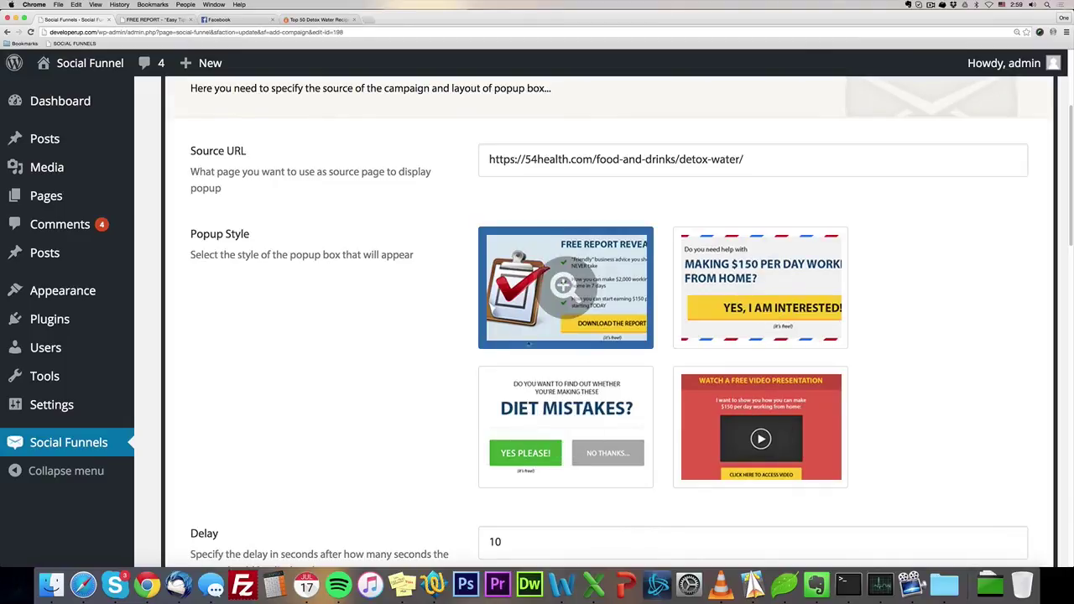
scroll(406, 337, down, 1)
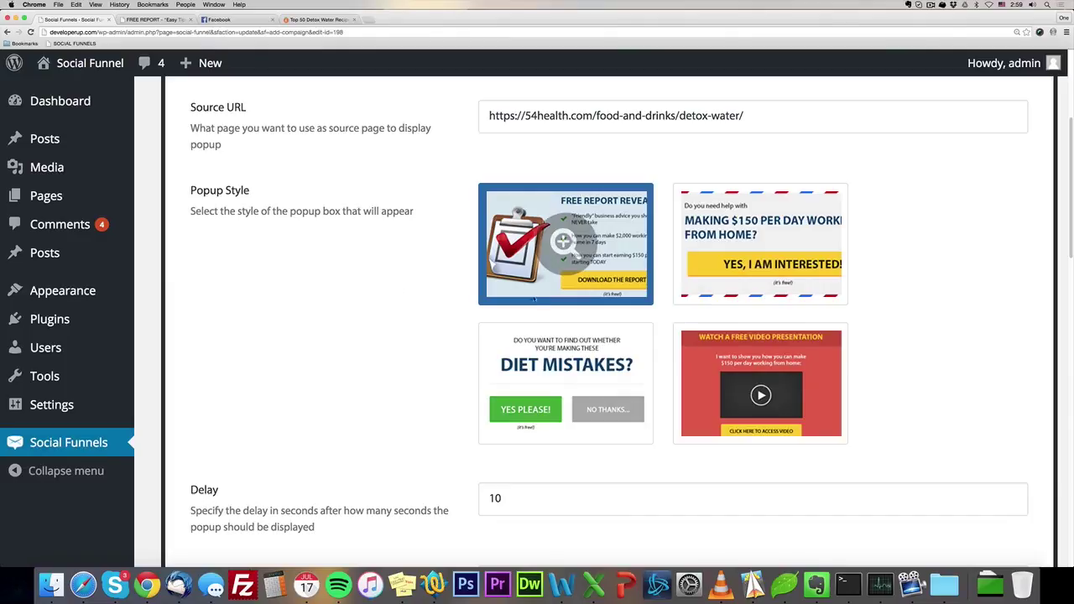
scroll(428, 274, down, 1)
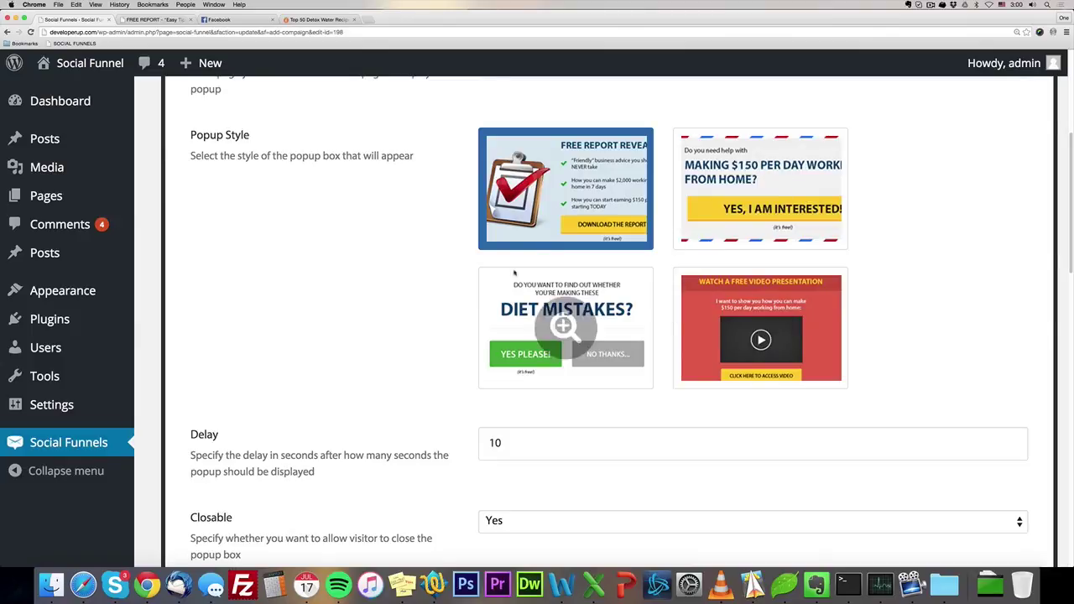
Preview the Free Report and Diet Mistakes popup styles enlarged.
click(564, 186)
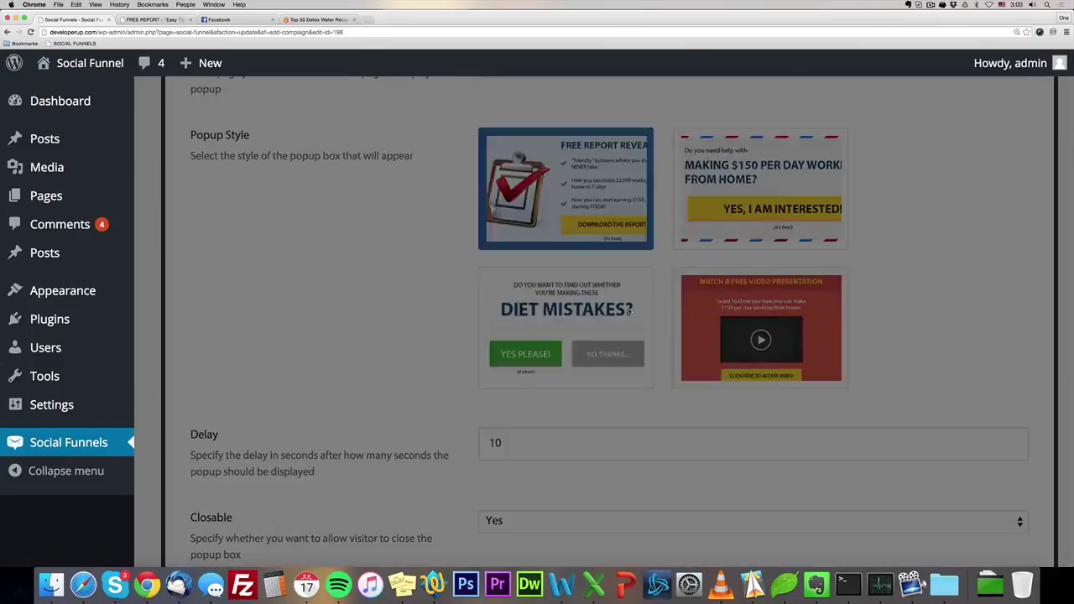
click(230, 229)
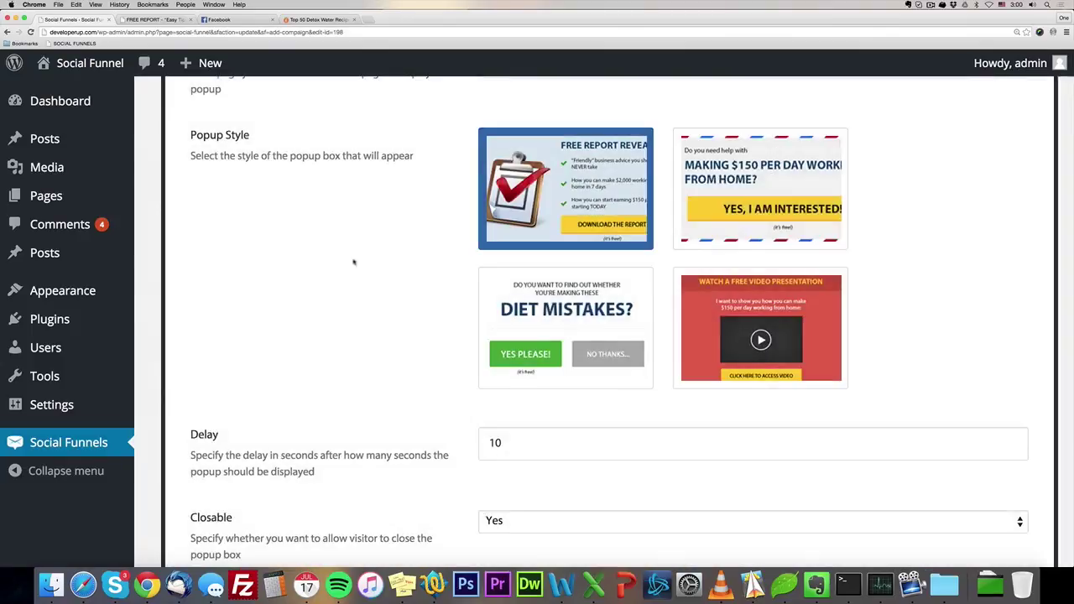
click(566, 328)
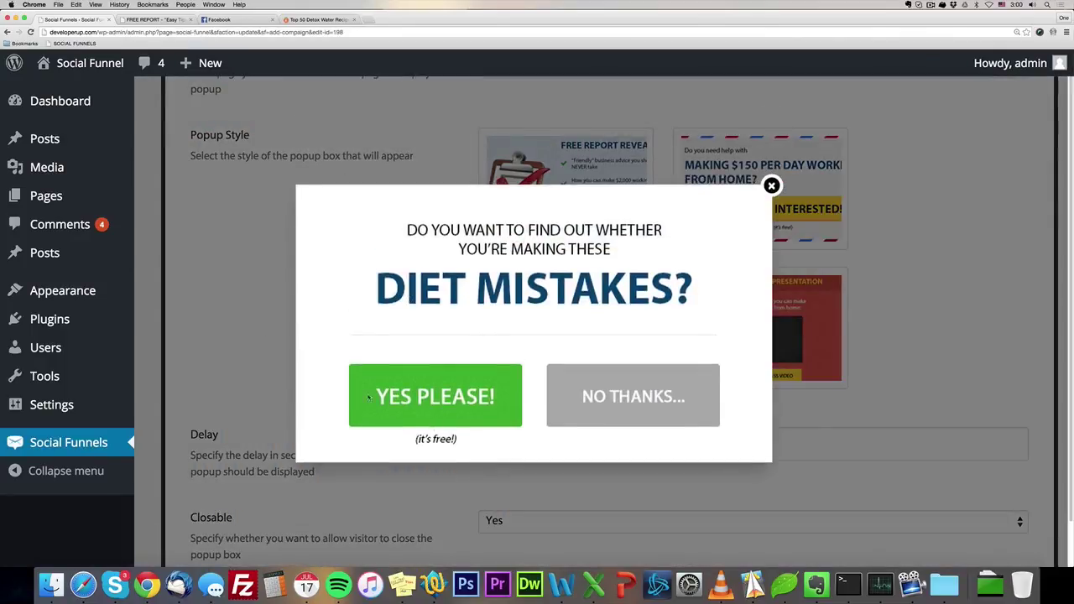
click(209, 269)
scroll(420, 326, down, 5)
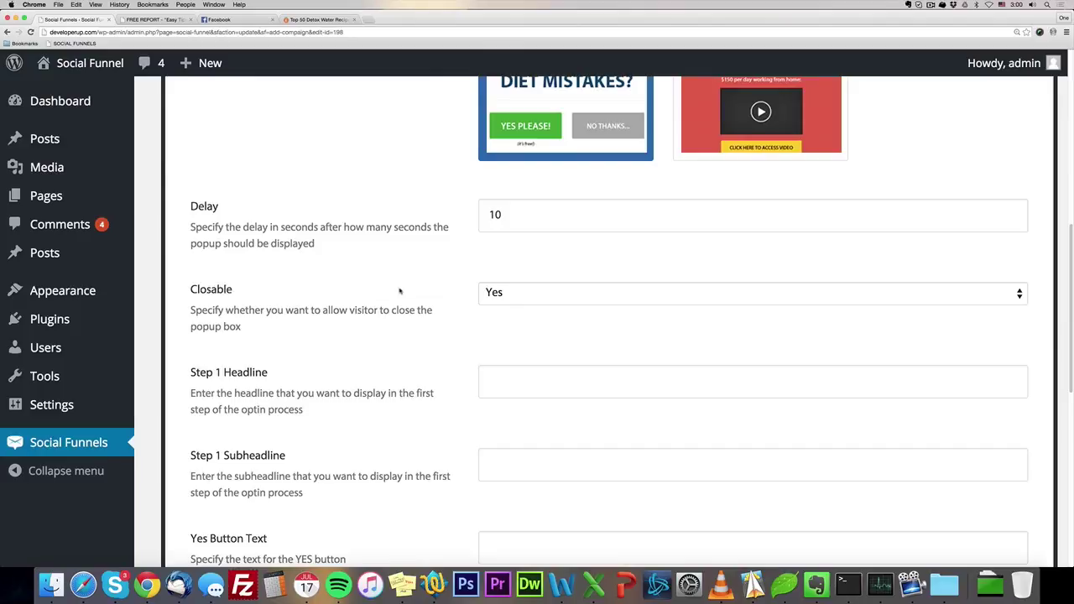
Scroll through the remaining Layout Settings fields and back up to the top.
scroll(400, 292, down, 2)
scroll(400, 294, down, 8)
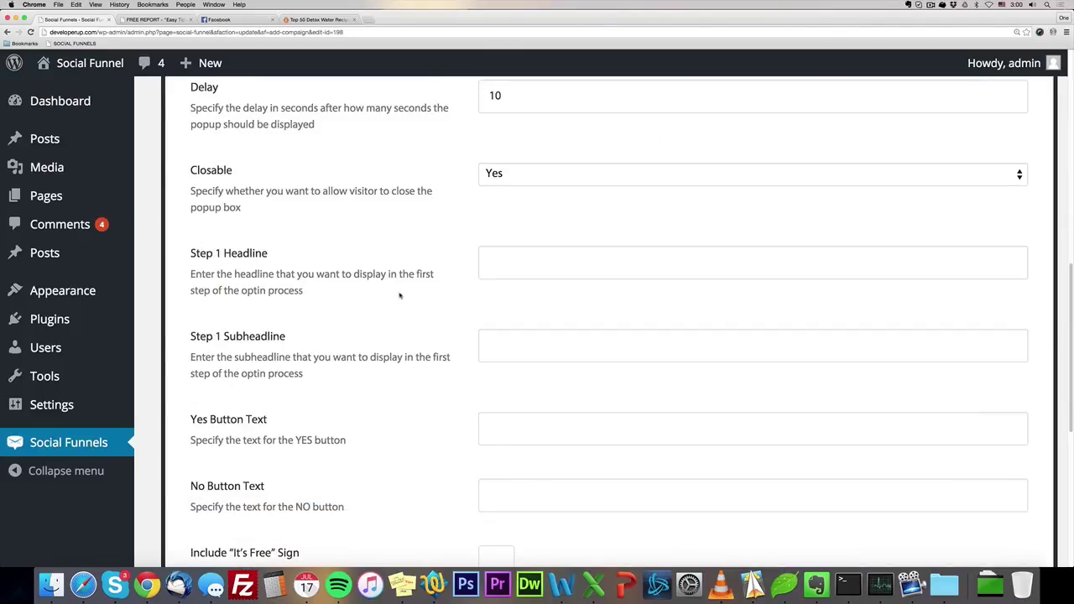
scroll(399, 302, down, 2)
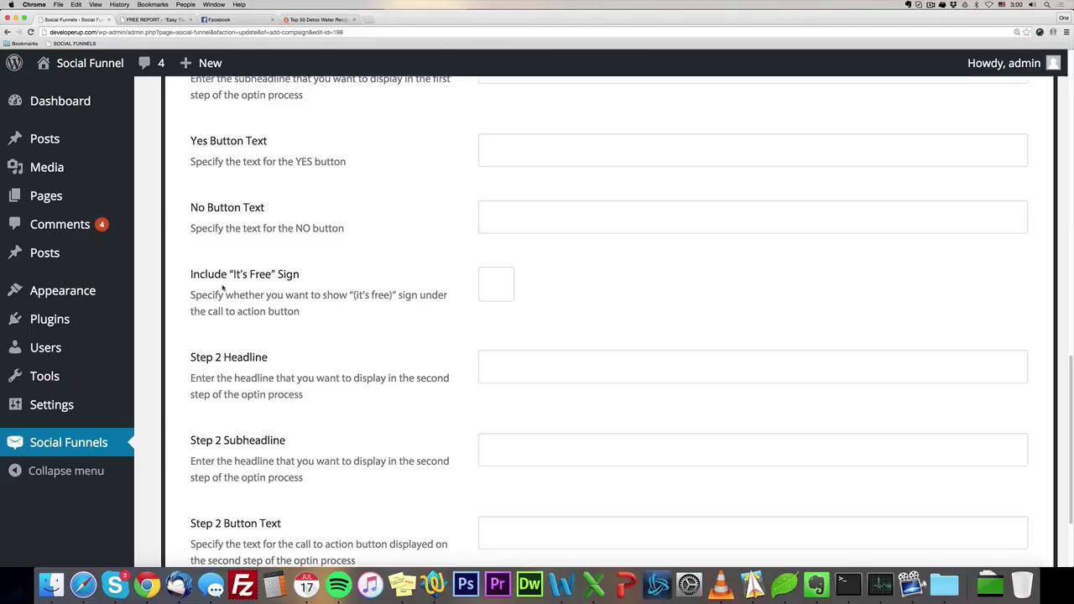
scroll(239, 290, down, 4)
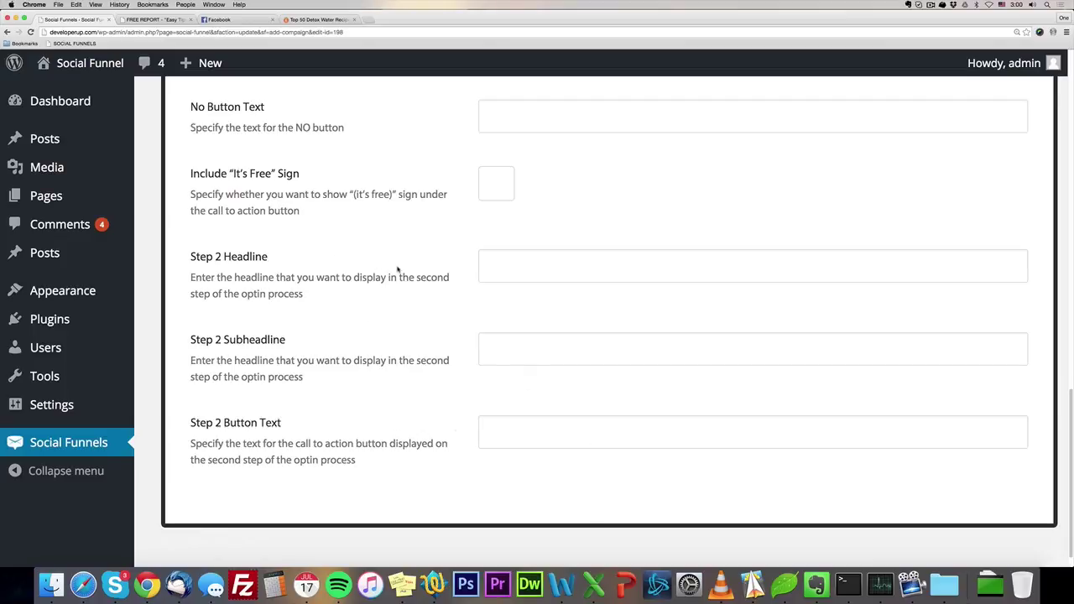
scroll(398, 269, up, 10)
scroll(399, 272, up, 2)
Open the Content Settings and compare them with the free report landing page.
click(655, 233)
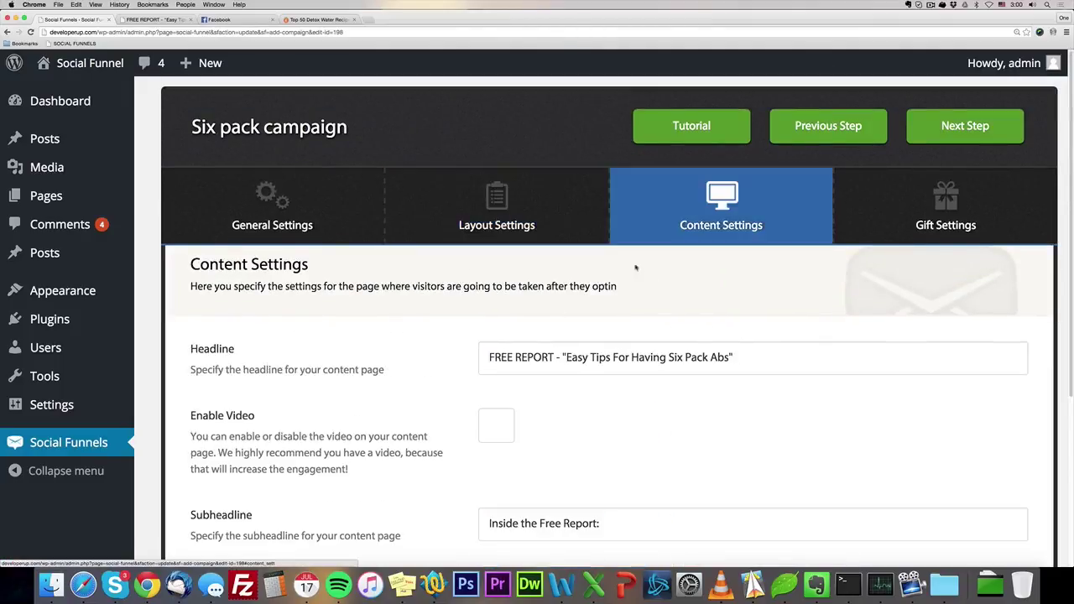
scroll(319, 310, down, 3)
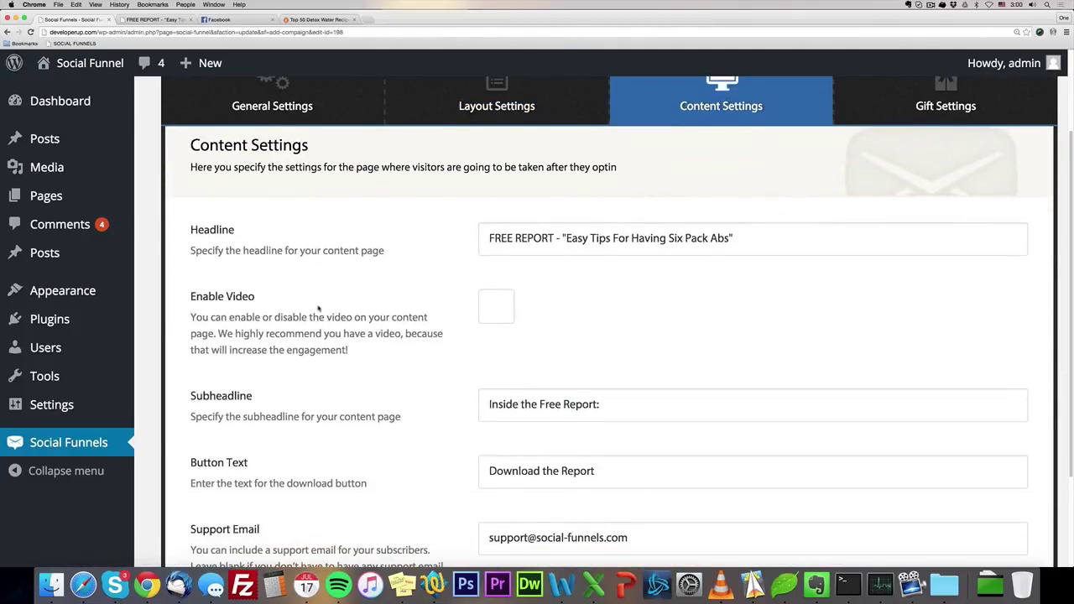
scroll(396, 295, down, 1)
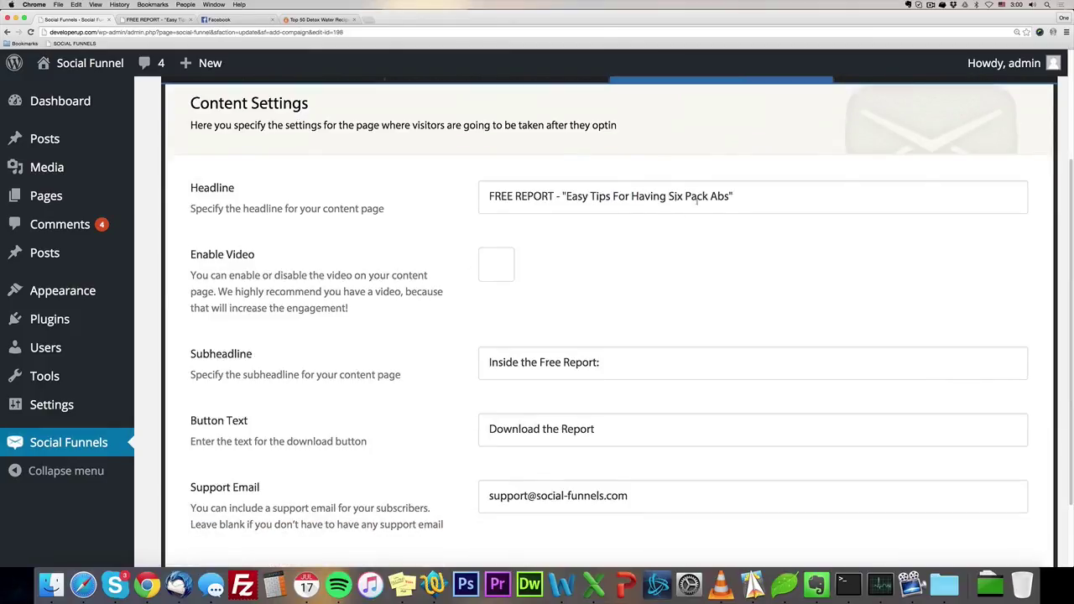
click(151, 19)
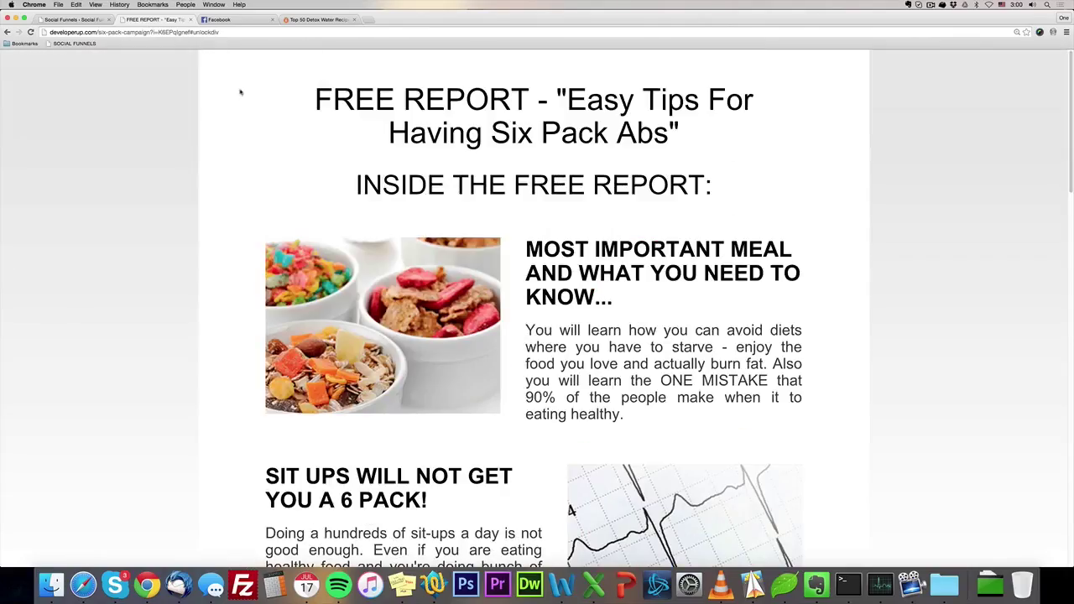
drag(1067, 148, 1071, 487)
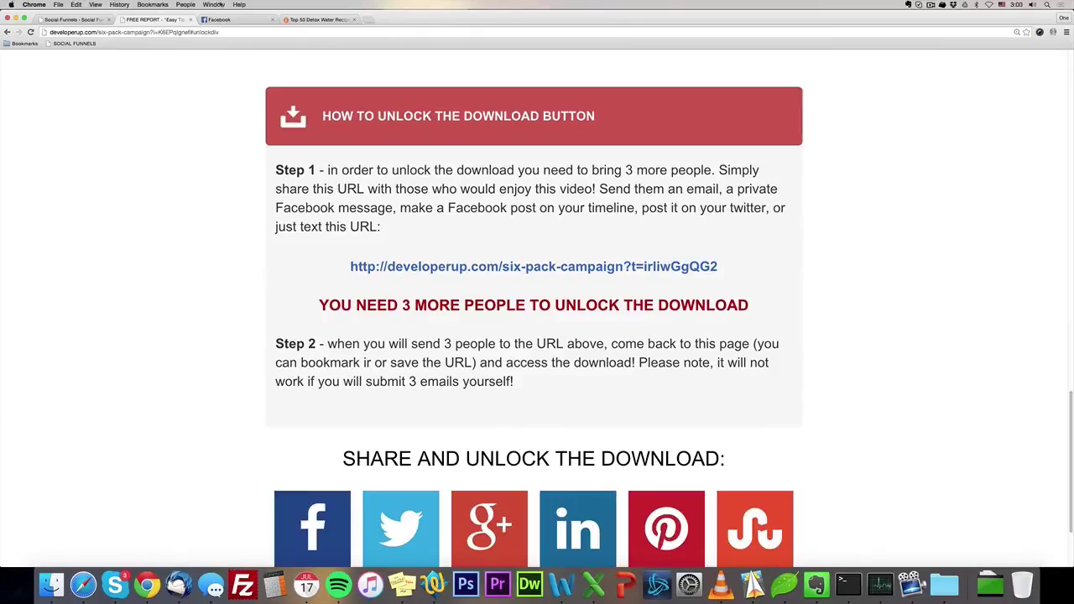
click(76, 19)
scroll(215, 175, down, 1)
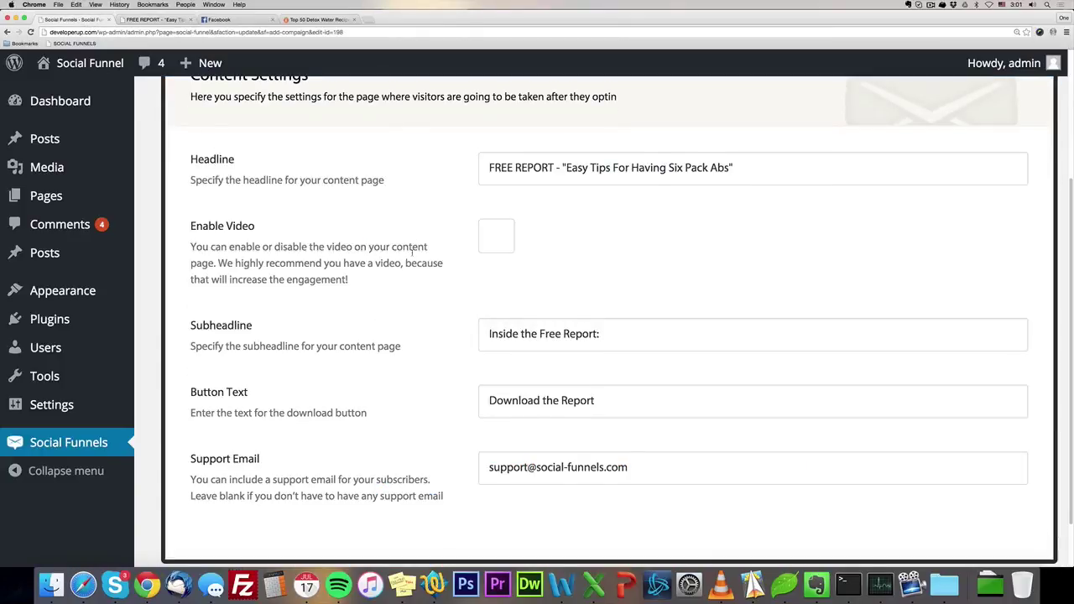
Turn off the video option in the campaign's Content Settings.
click(492, 235)
click(502, 251)
click(502, 250)
scroll(450, 319, down, 2)
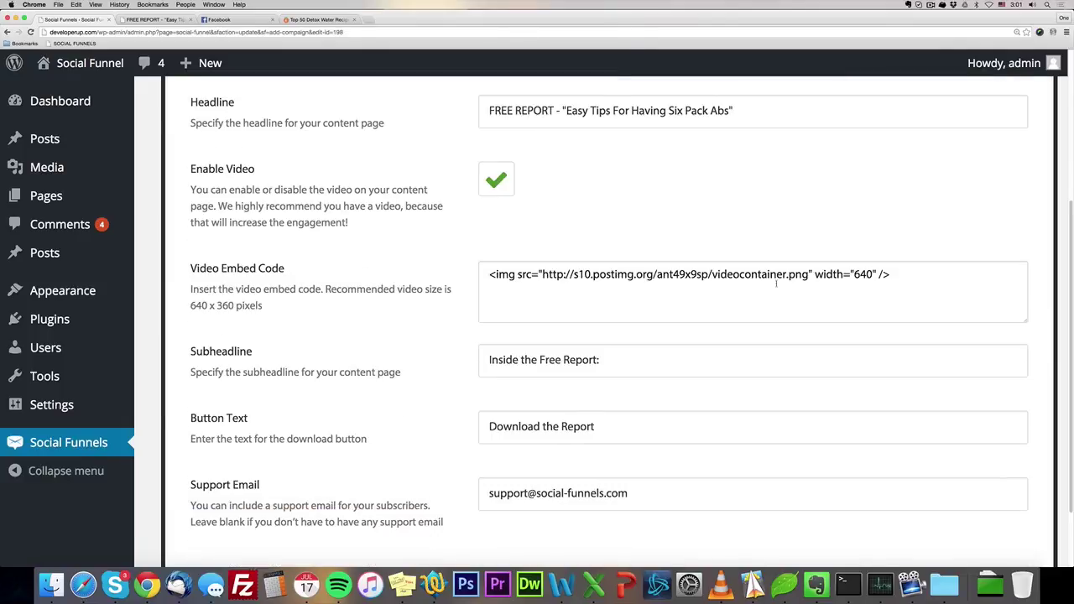
click(489, 176)
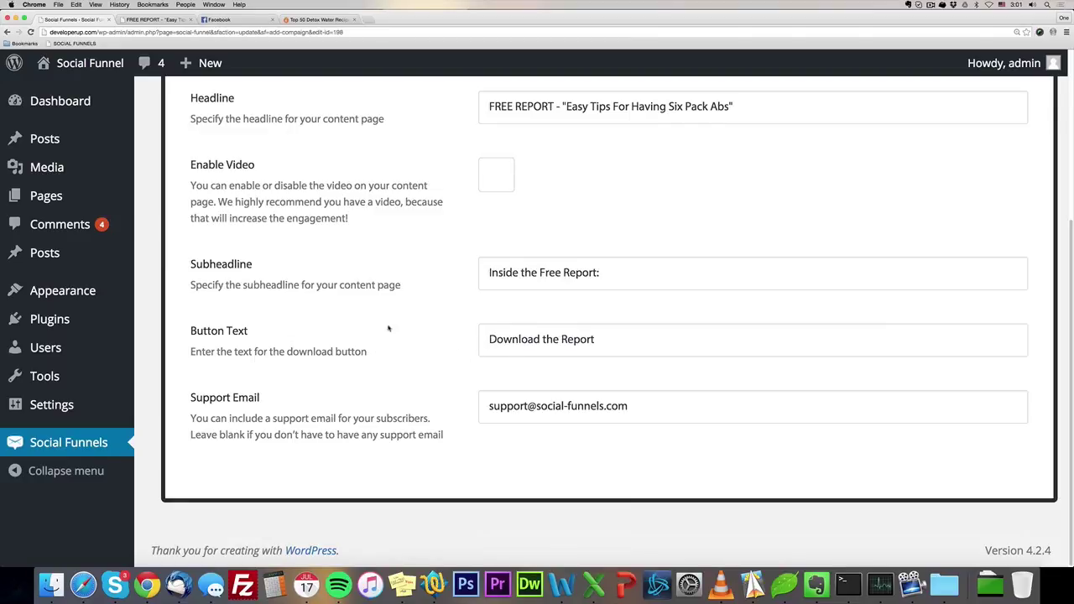
Check the free report page again, then return to the campaign settings.
click(156, 20)
scroll(914, 404, down, 3)
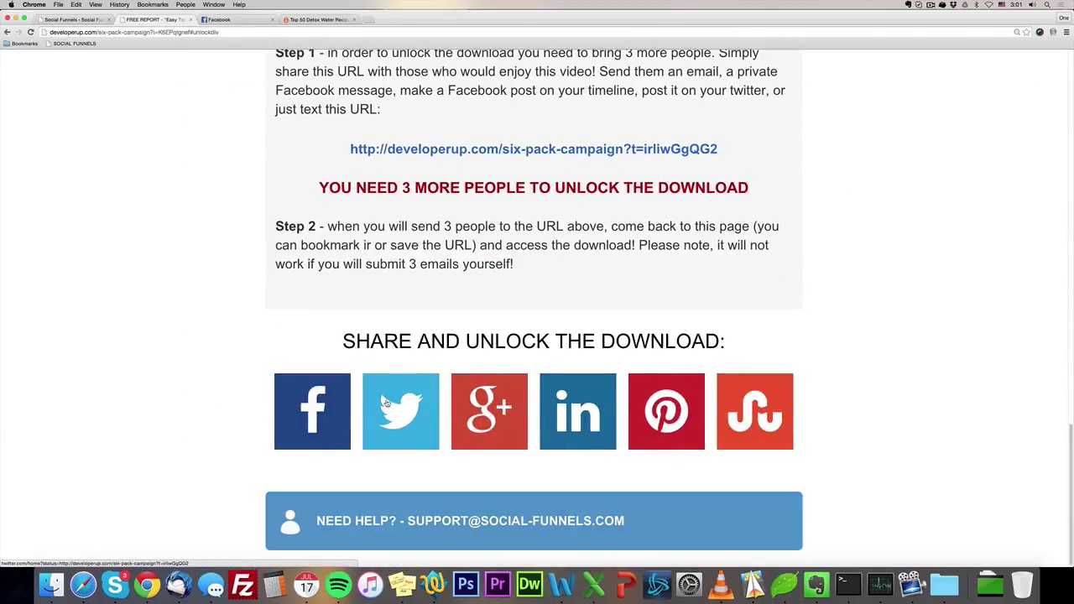
click(69, 19)
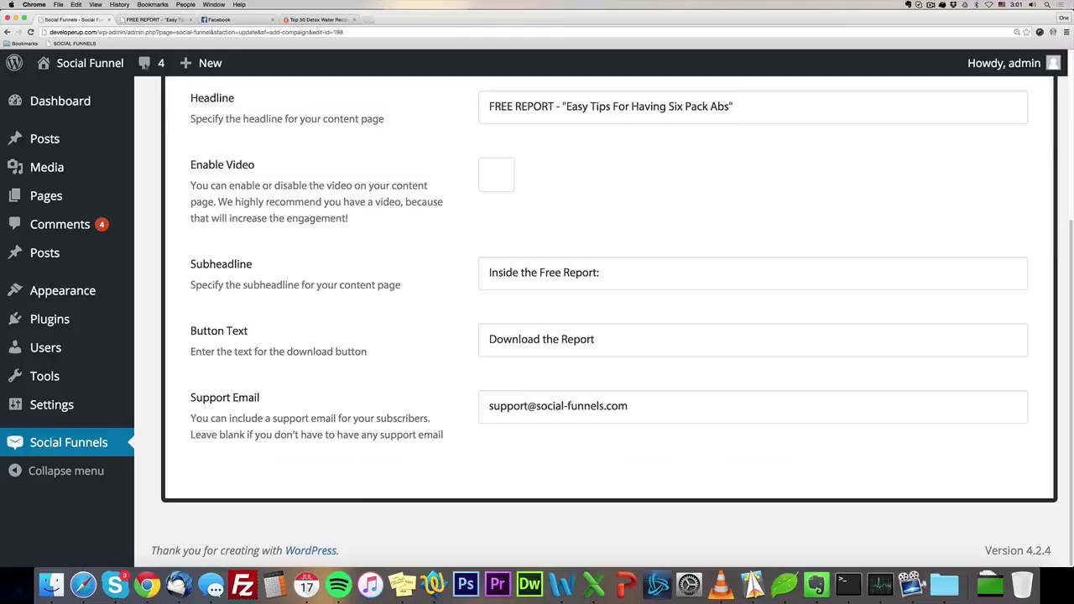
scroll(589, 207, up, 4)
Advance to Gift Settings and scroll through the gift's feature entries.
click(951, 135)
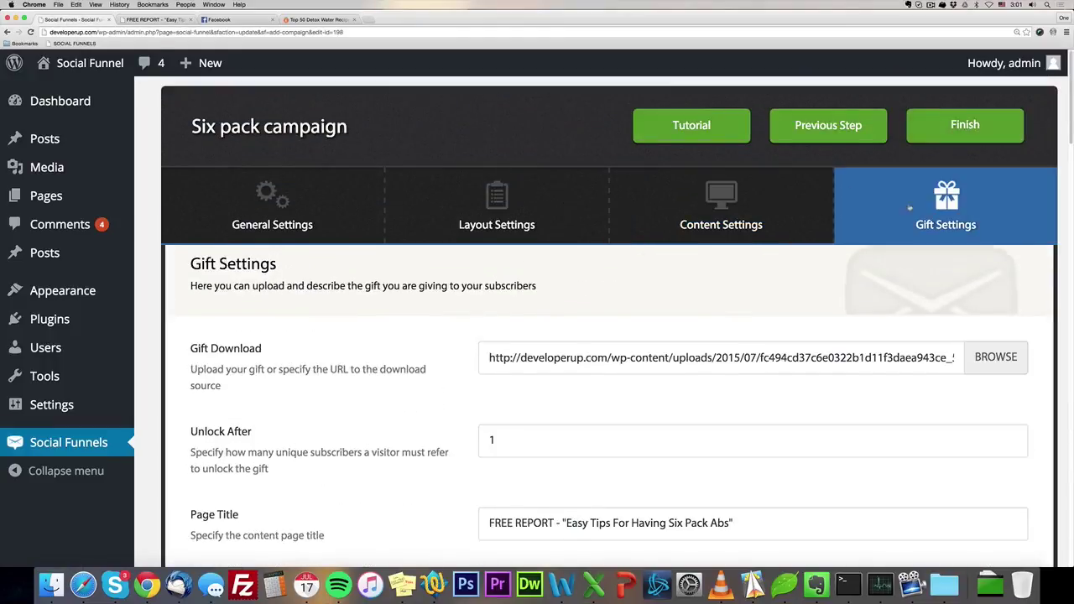
scroll(348, 252, down, 3)
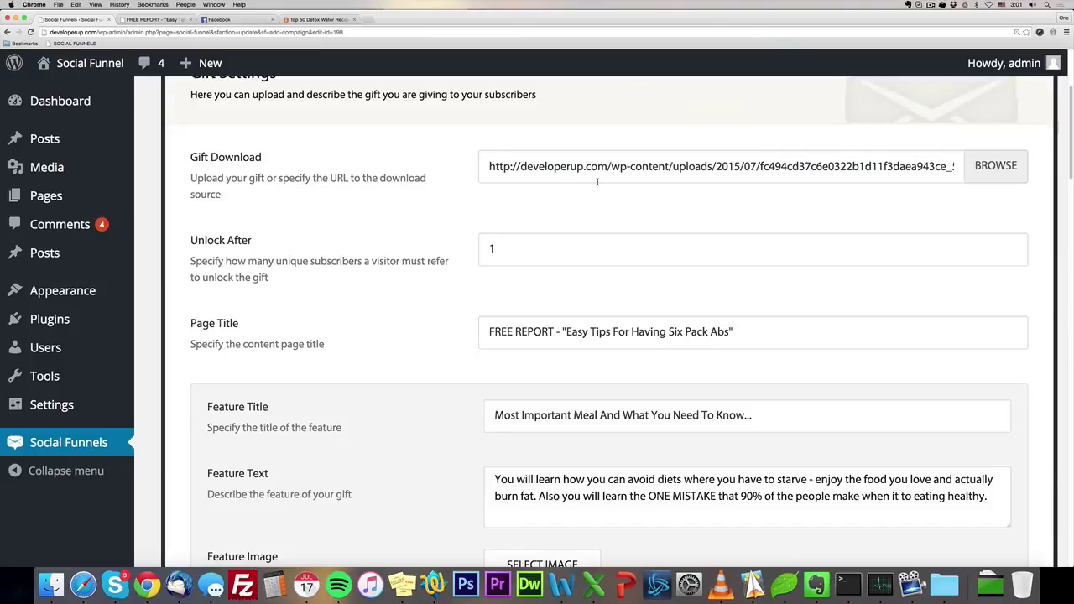
scroll(643, 202, down, 1)
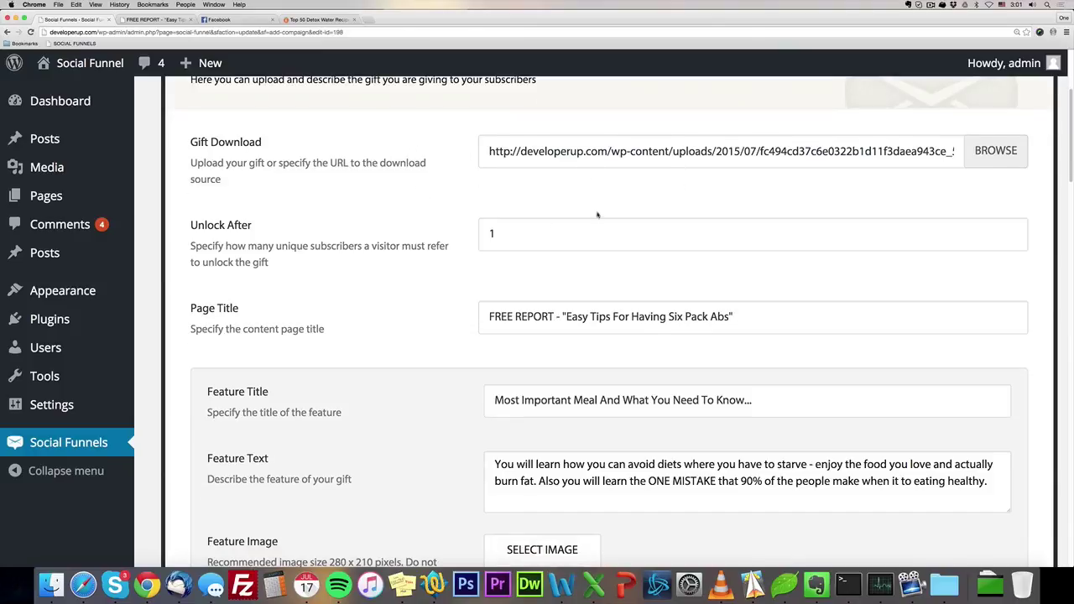
scroll(249, 224, down, 1)
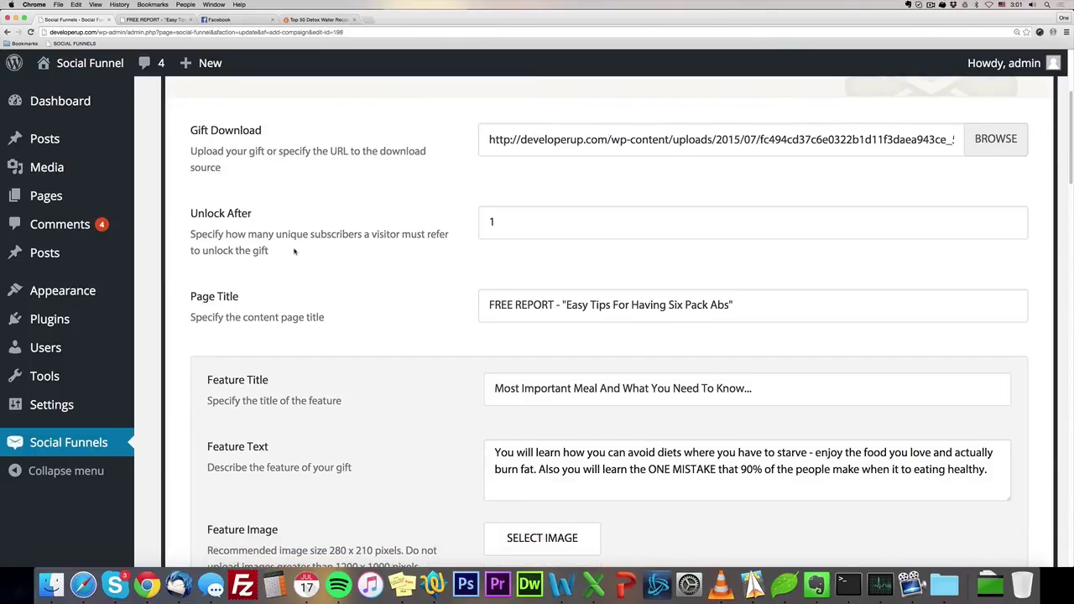
scroll(551, 241, down, 2)
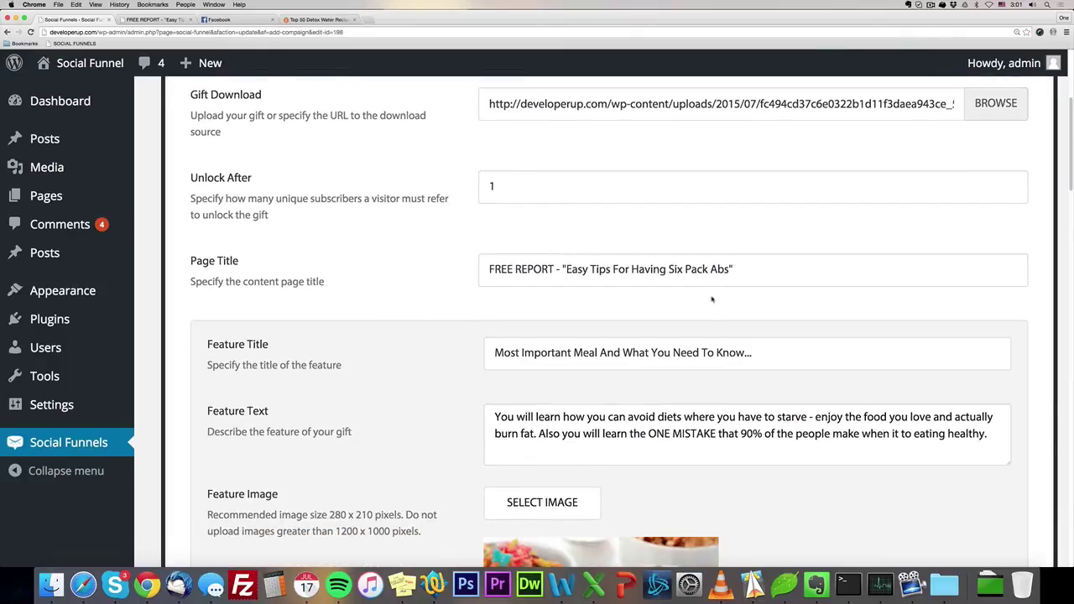
scroll(334, 271, down, 5)
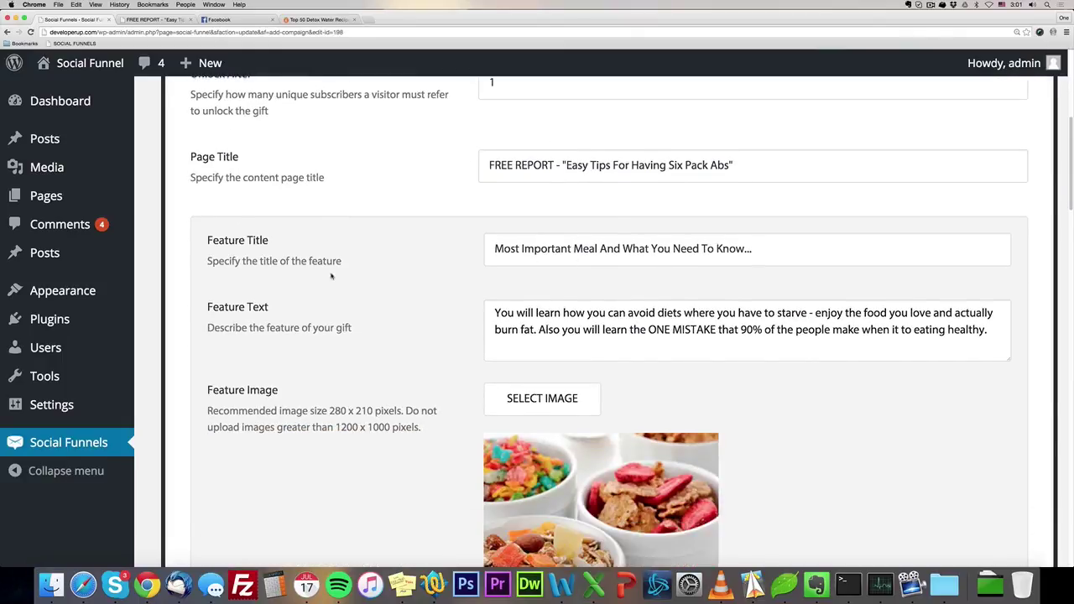
Compare the feature entries against the FREE REPORT landing page.
click(159, 18)
scroll(366, 244, up, 10)
scroll(366, 243, up, 4)
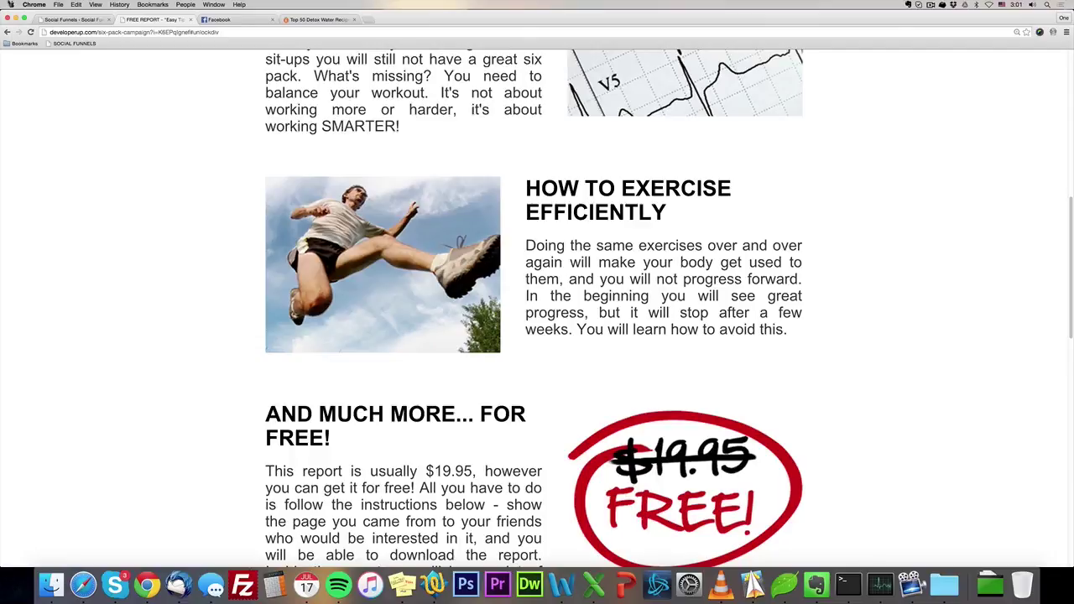
click(67, 22)
Review the remaining feature entries, then bring up the Top 50 Detox Water Recipes article.
scroll(319, 230, down, 2)
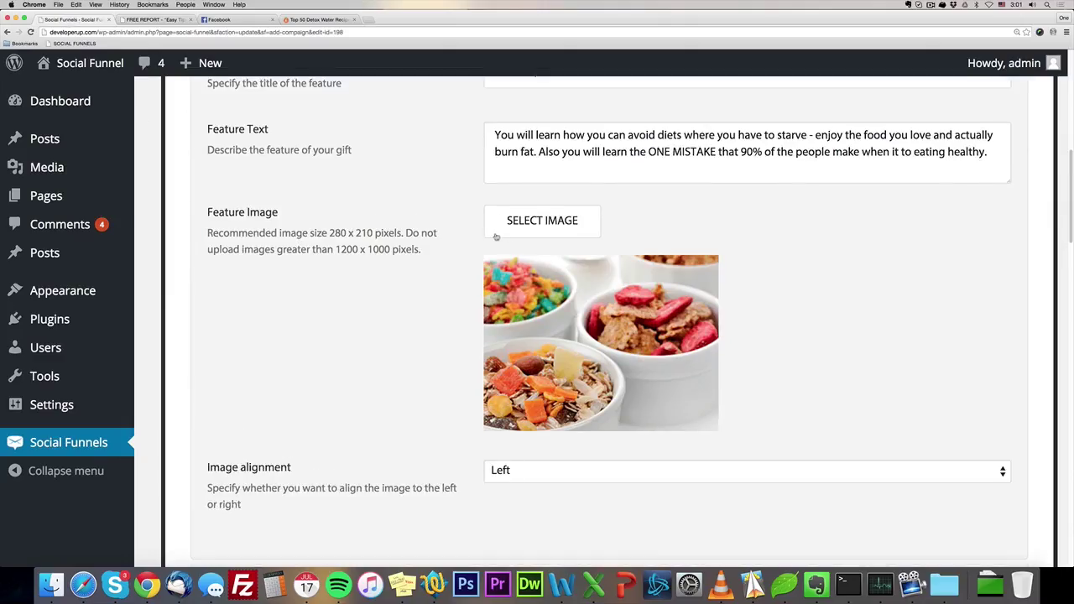
scroll(463, 458, down, 5)
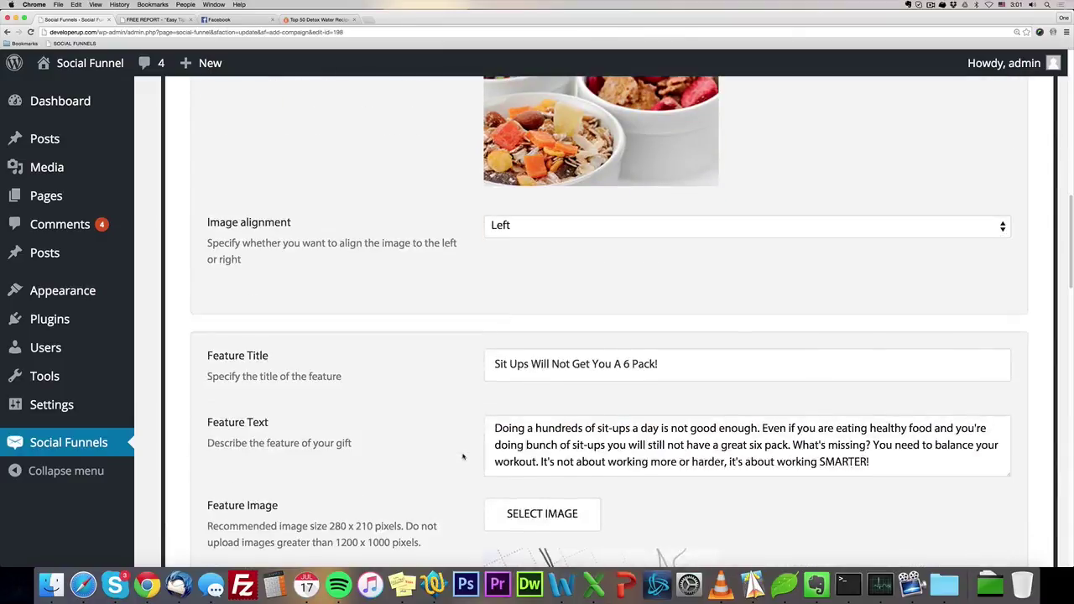
scroll(462, 458, down, 2)
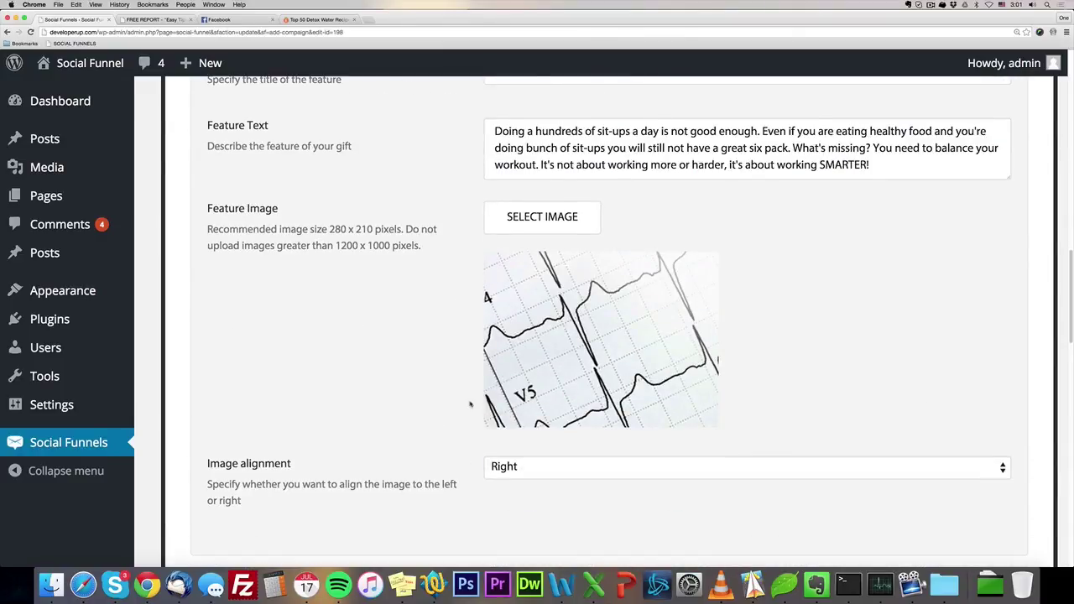
scroll(471, 405, down, 2)
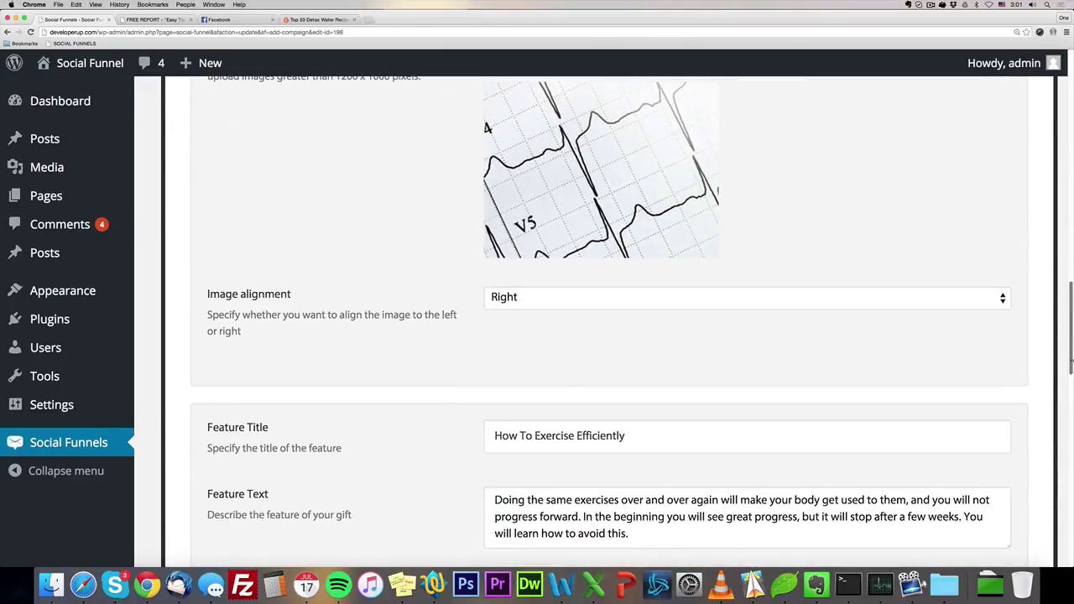
scroll(537, 336, up, 1)
scroll(537, 335, down, 1)
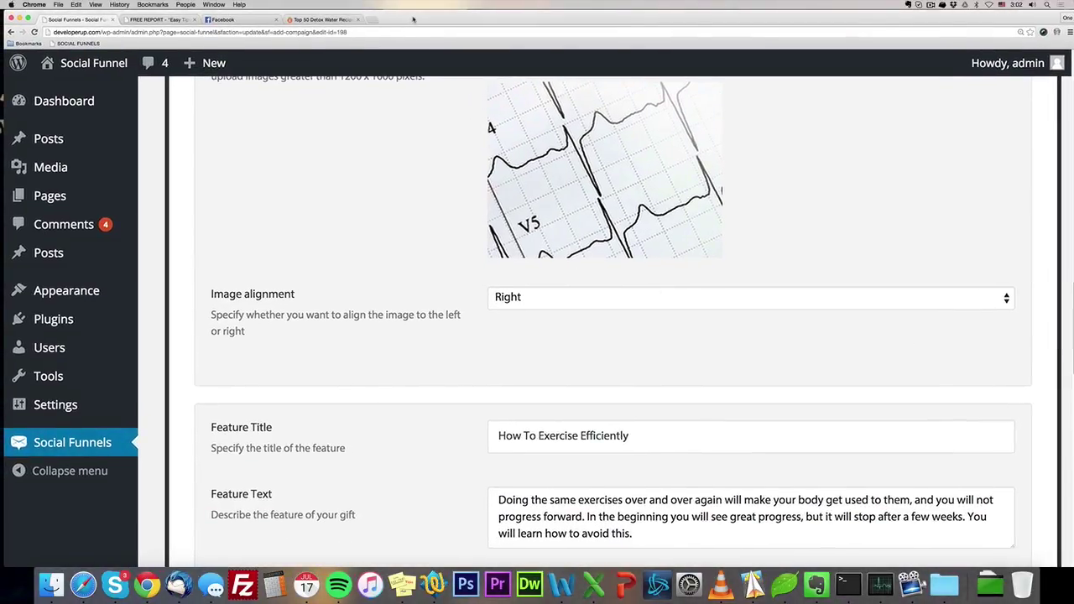
click(323, 19)
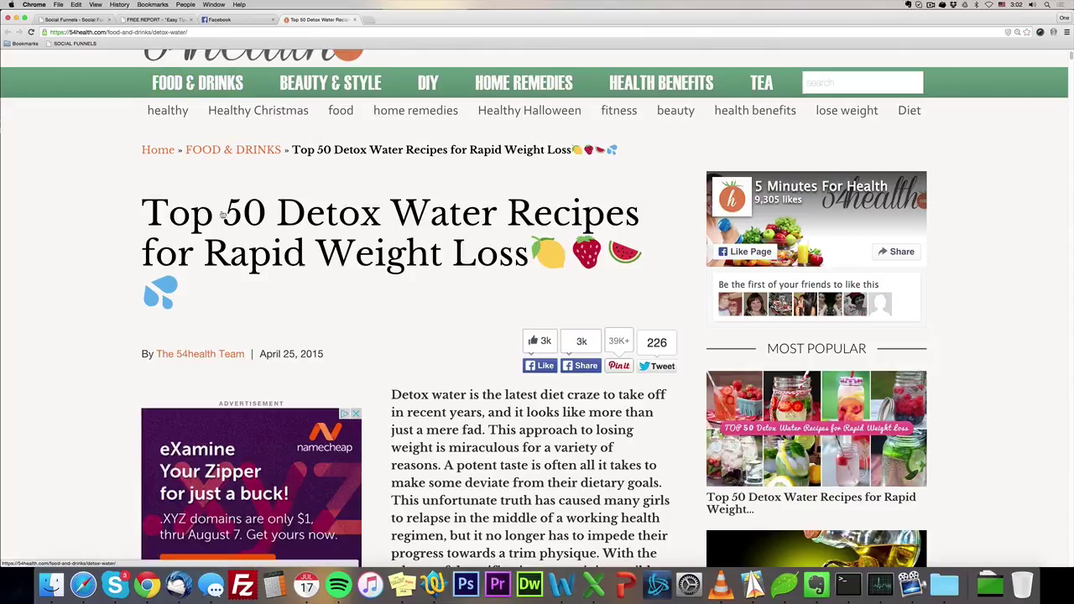
Open the '13 Cheap, Easy, Delish And Healthy Lunch Ideas For Work' article from the sidebar.
scroll(507, 321, down, 4)
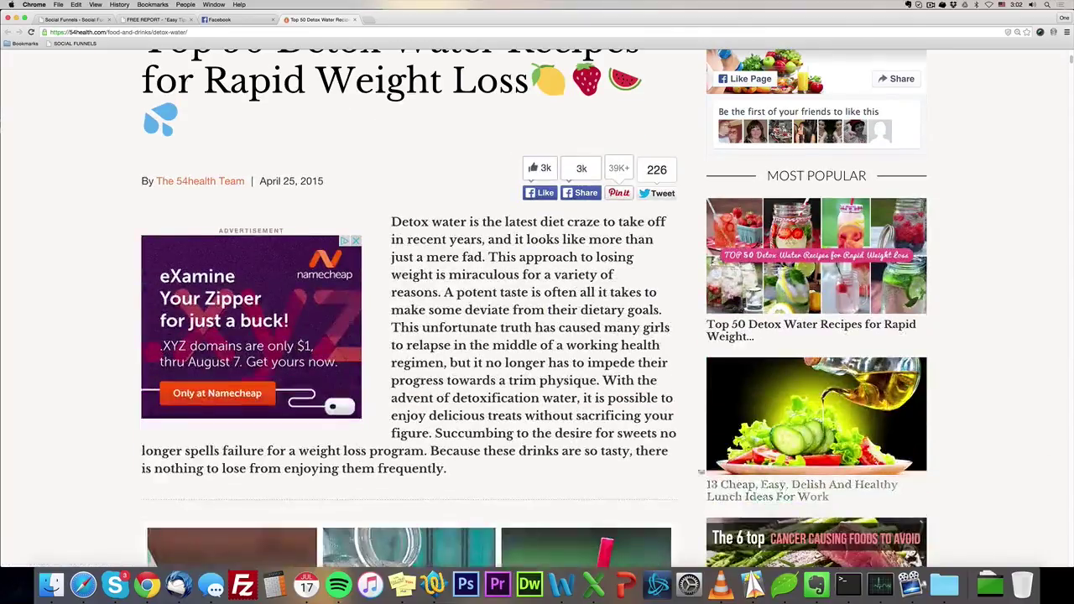
click(749, 497)
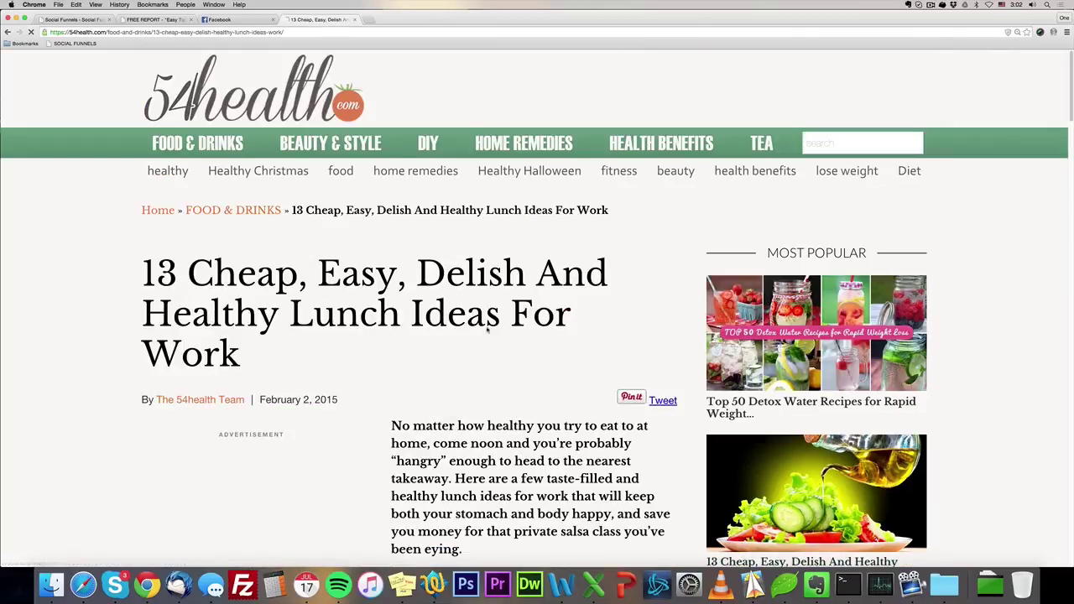
scroll(496, 339, down, 1)
scroll(496, 338, down, 5)
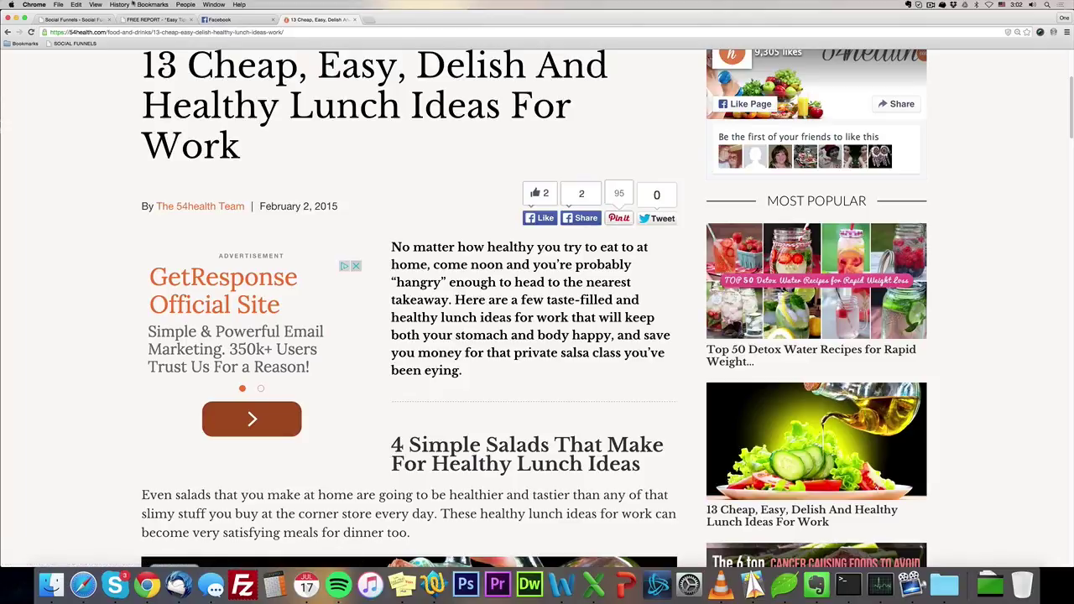
Glance at the FREE REPORT landing page, then come back to the lunch ideas article.
click(150, 19)
scroll(343, 218, up, 10)
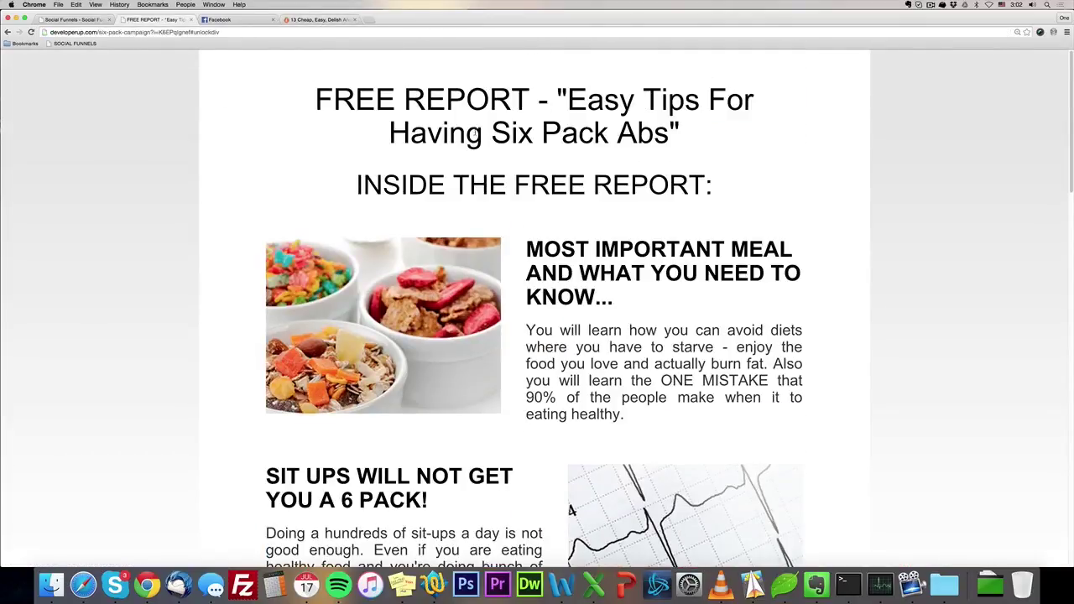
click(302, 18)
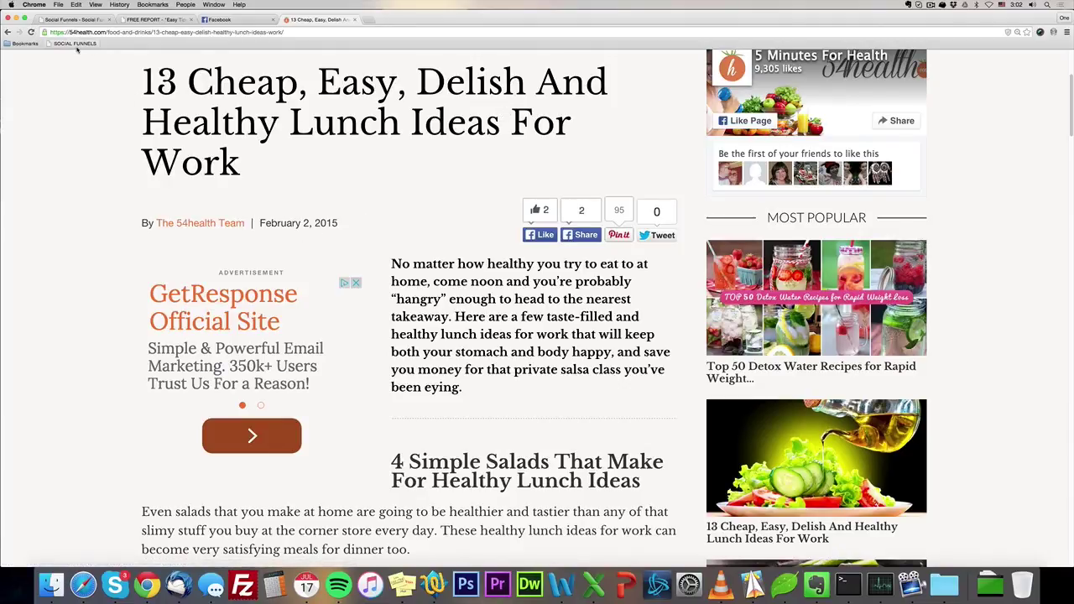
Drag the SOCIAL FUNNELS bookmarklet from the admin Bookmarklet page onto the bookmarks bar.
click(79, 20)
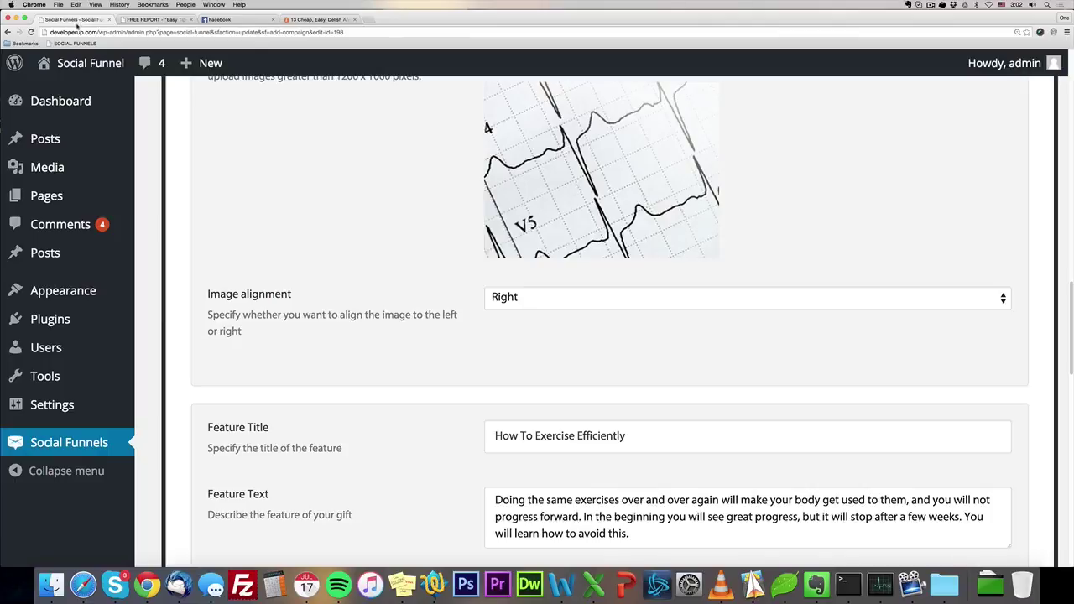
scroll(260, 209, up, 15)
scroll(265, 211, up, 3)
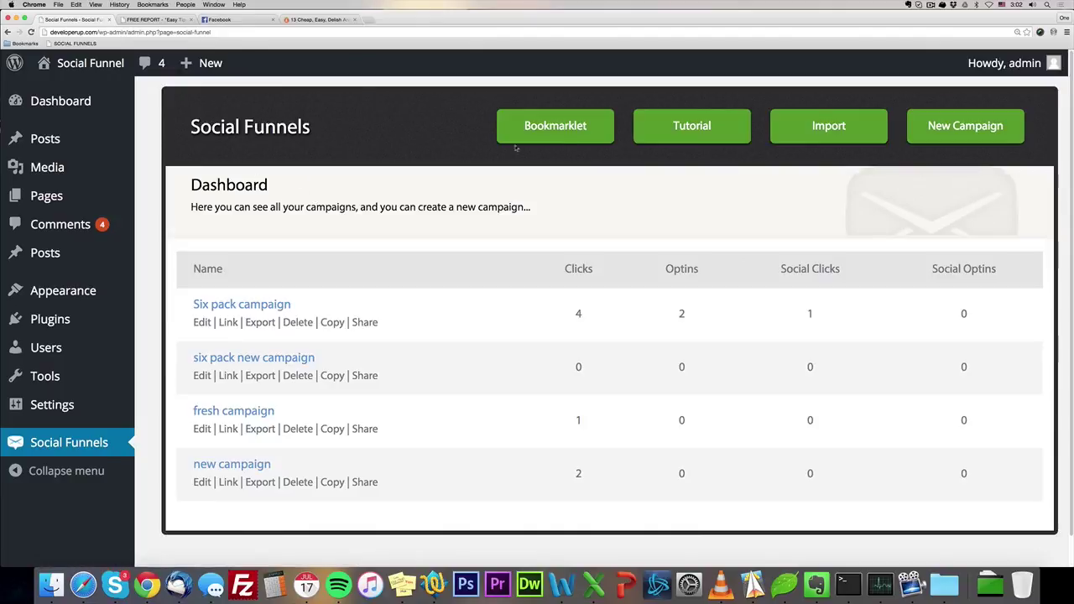
click(554, 127)
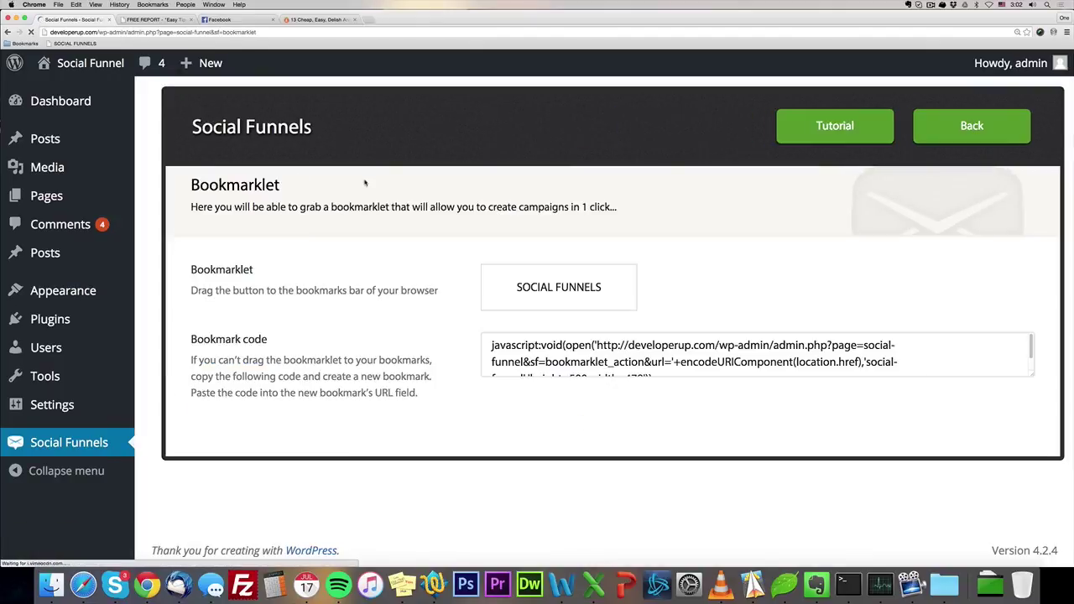
drag(542, 288, 132, 44)
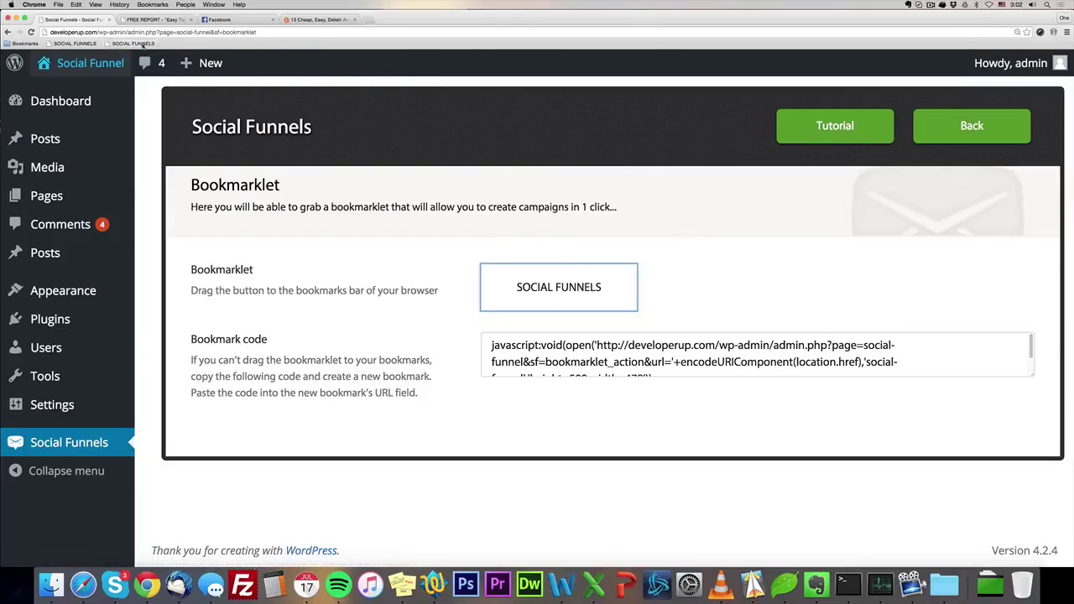
Delete the duplicate SOCIAL FUNNELS bookmark and go back to the lunch ideas article.
right_click(78, 45)
click(96, 118)
mouse_move(89, 56)
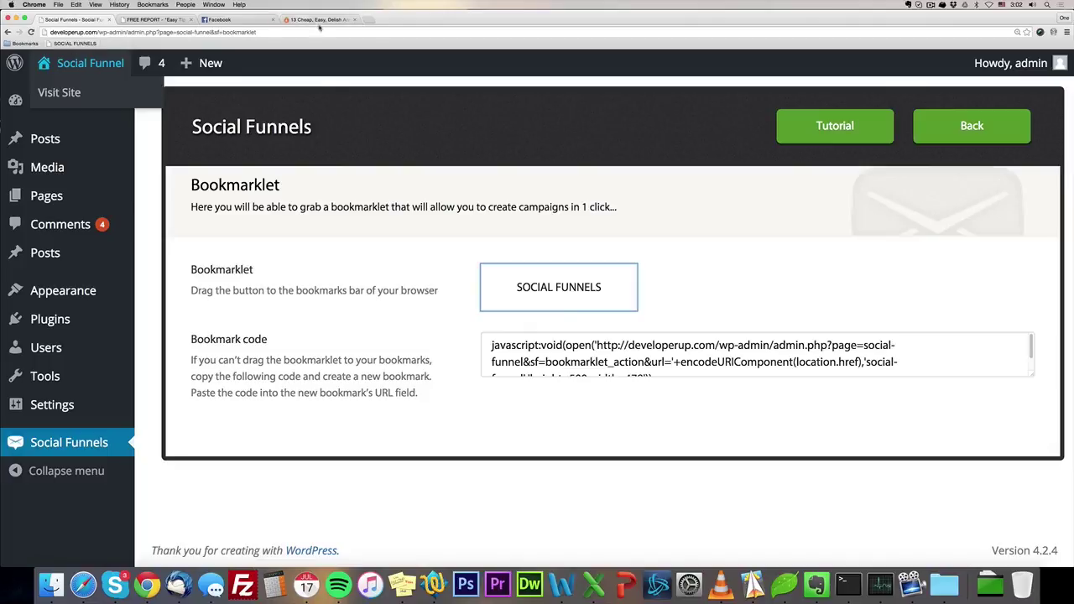
click(328, 20)
scroll(192, 168, up, 3)
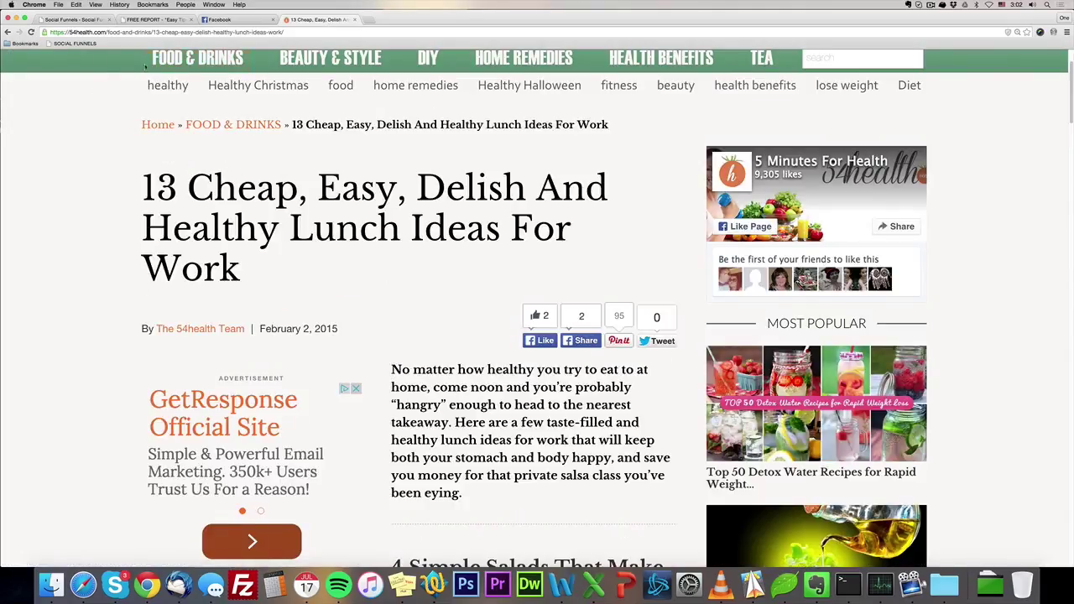
Launch the bookmarklet, choose a lookalike campaign, and name it 'Healthy cooking ideas'.
click(67, 44)
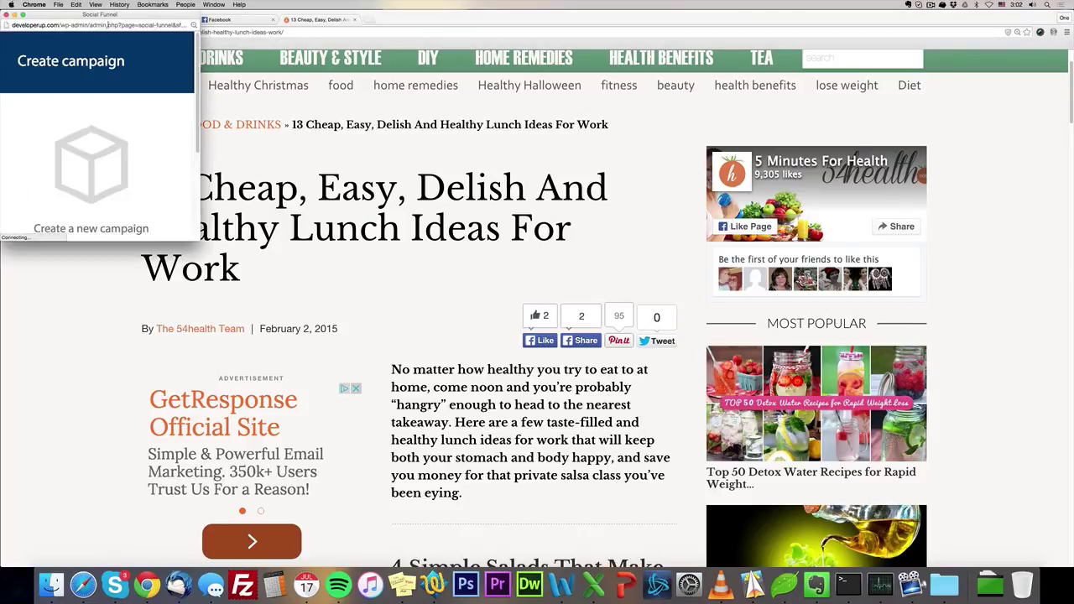
drag(496, 310, 804, 383)
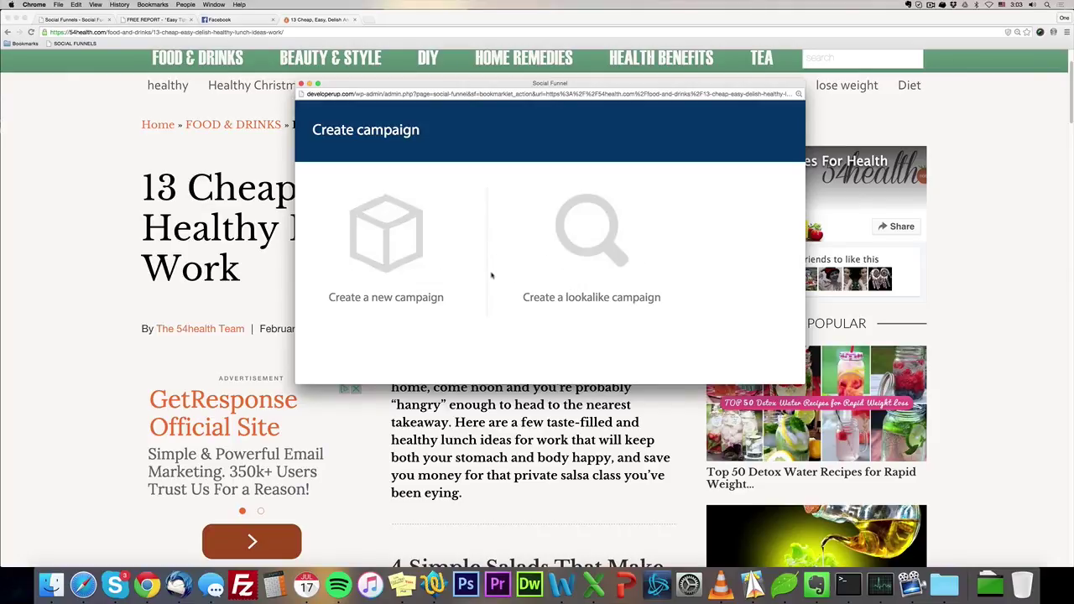
click(585, 257)
click(381, 261)
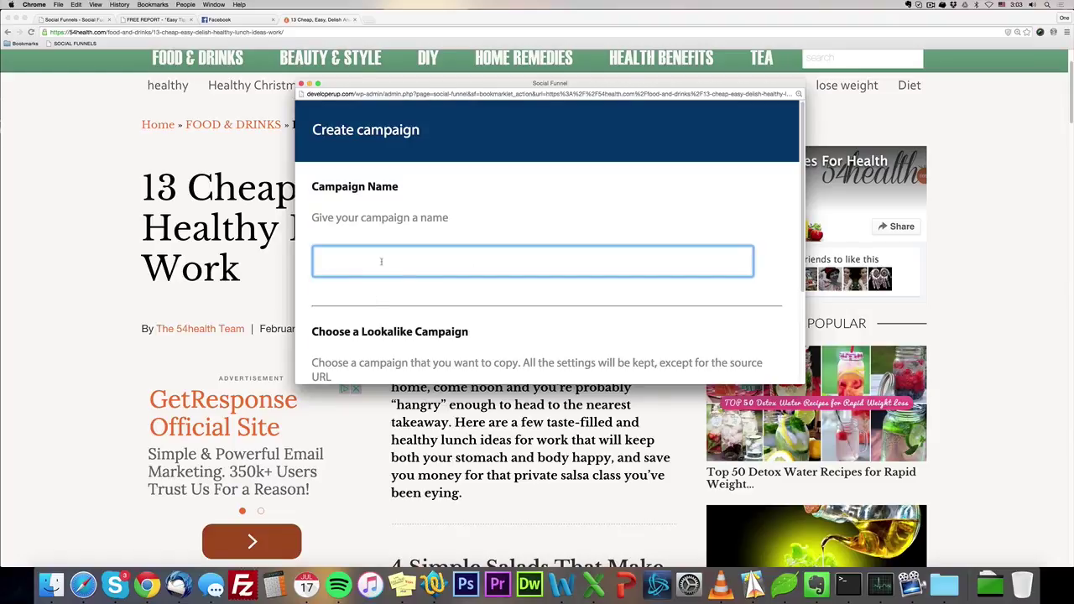
text(Healthy cooking)
drag(490, 91, 672, 142)
text(ideas)
Pick Six pack campaign as the source and create the campaign.
scroll(721, 286, down, 3)
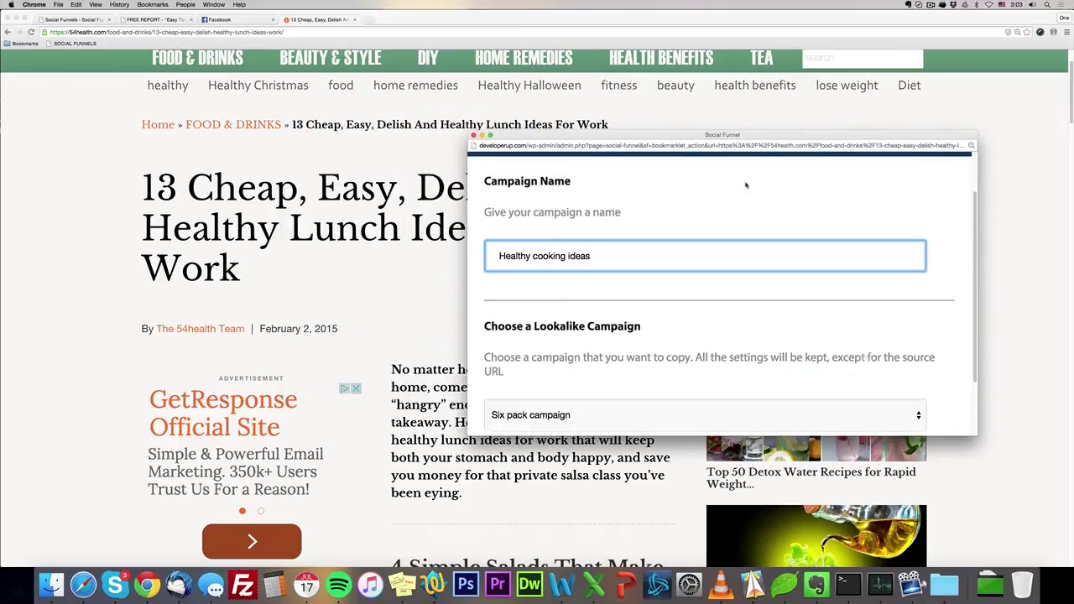
click(538, 362)
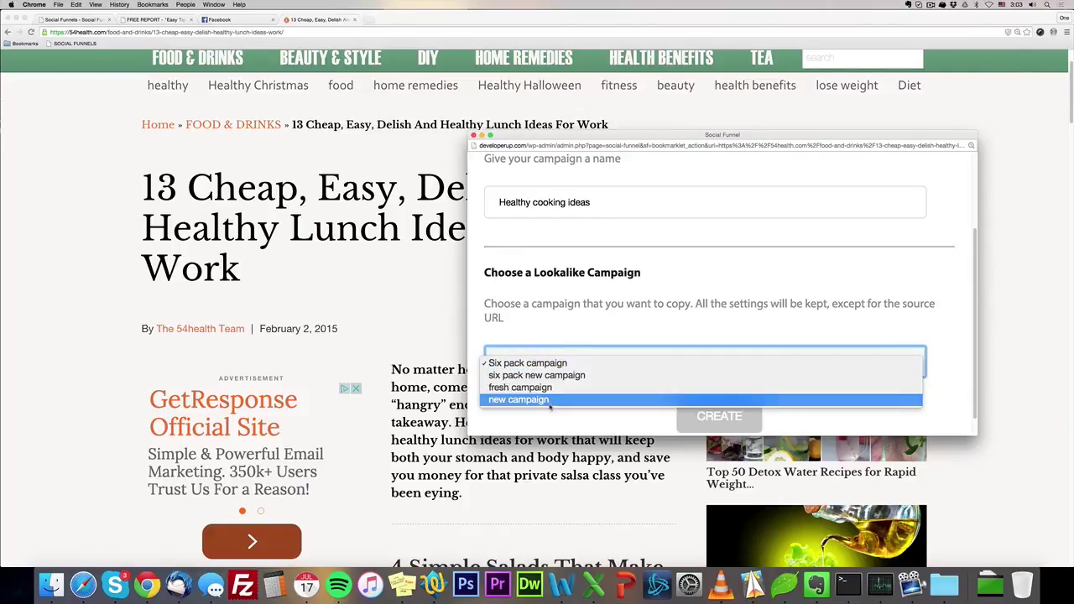
click(528, 363)
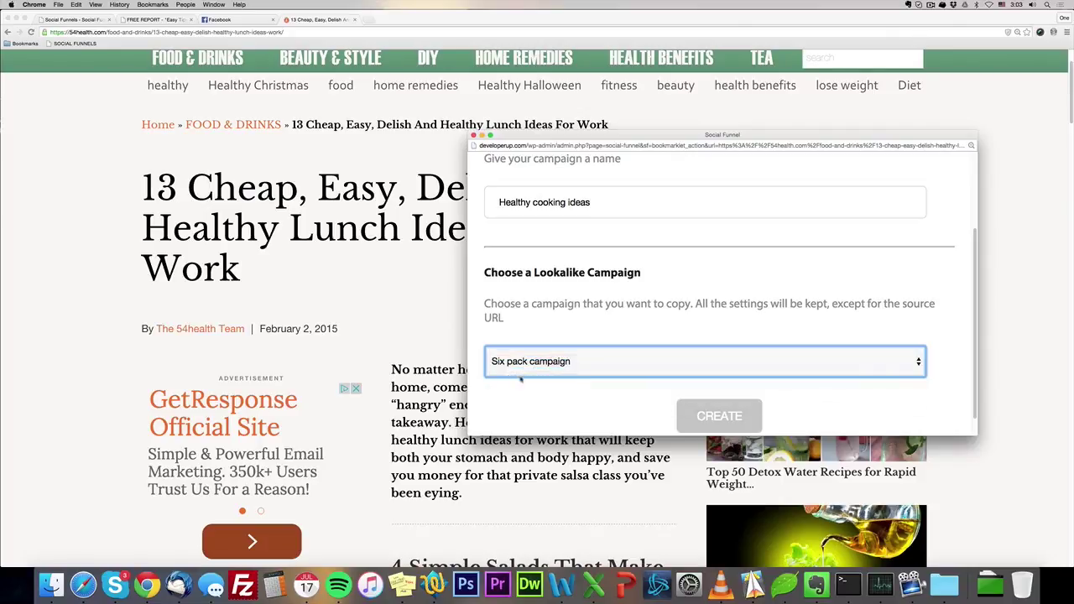
click(720, 417)
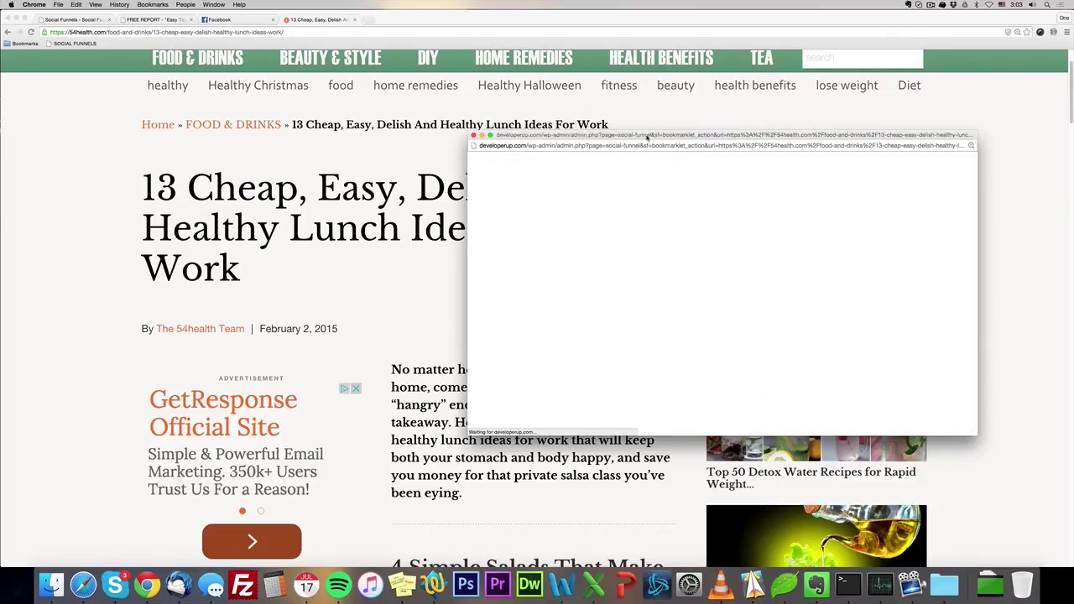
Enlarge the campaign window and scroll through the copied General Settings.
drag(646, 138, 340, 42)
drag(672, 340, 995, 539)
scroll(839, 412, down, 5)
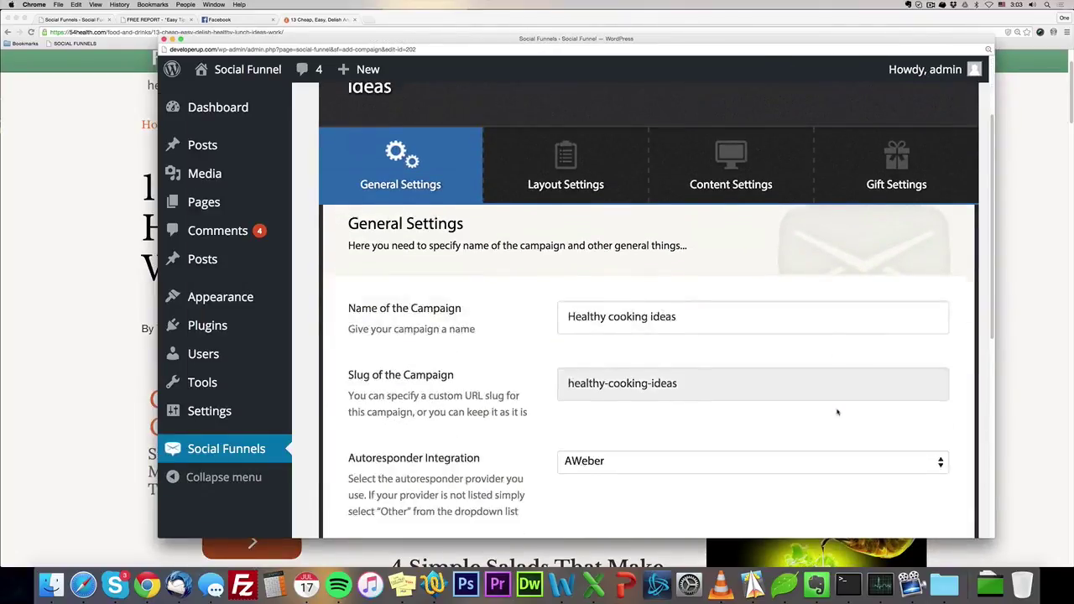
scroll(837, 412, down, 3)
scroll(831, 420, up, 5)
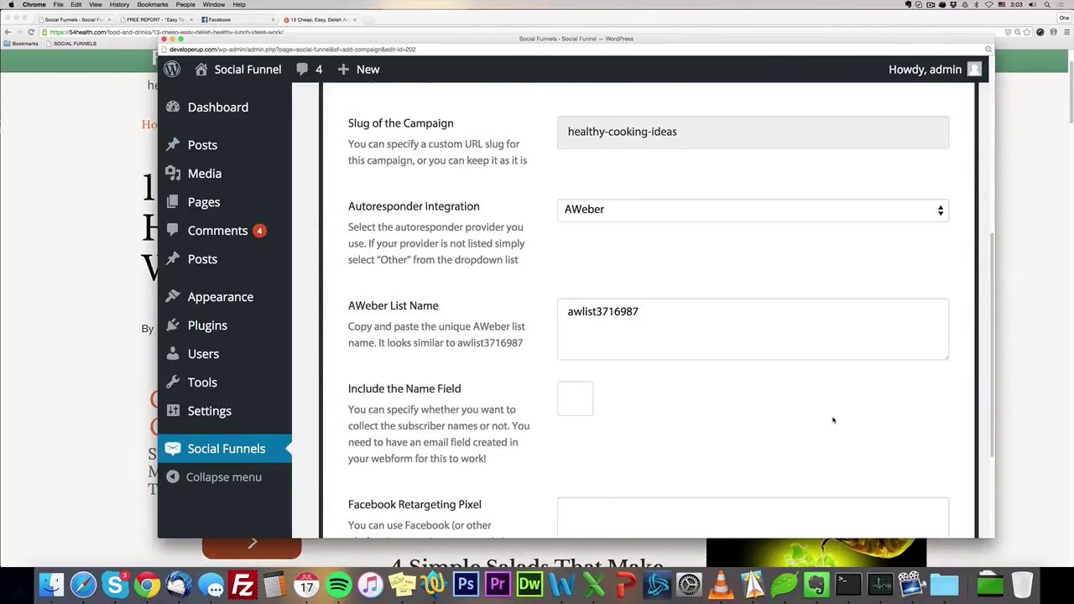
Review the copied Layout Settings of the Healthy cooking ideas campaign.
click(572, 207)
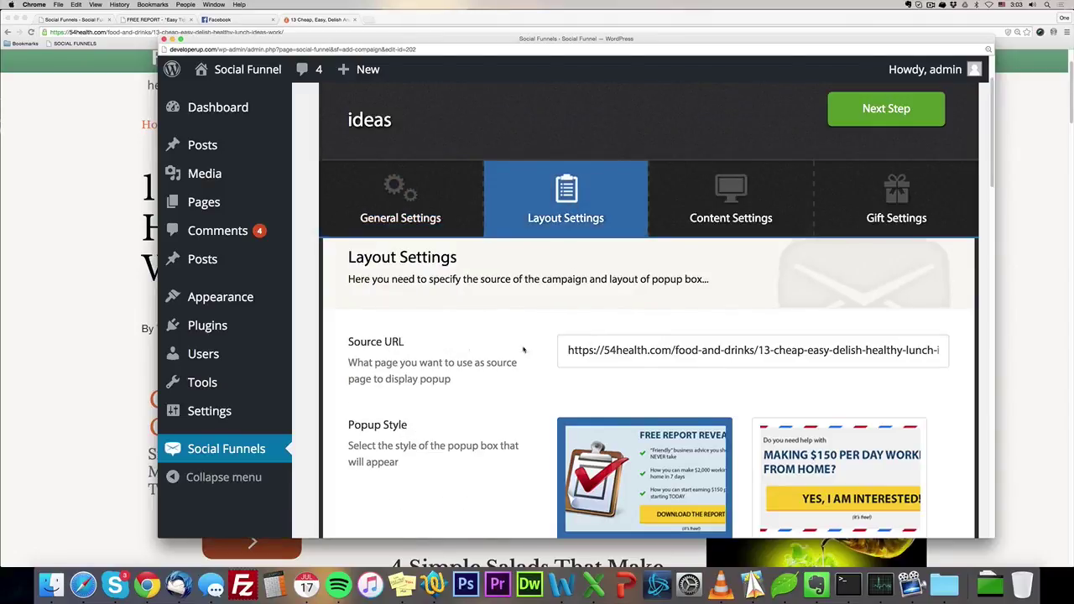
scroll(422, 363, down, 15)
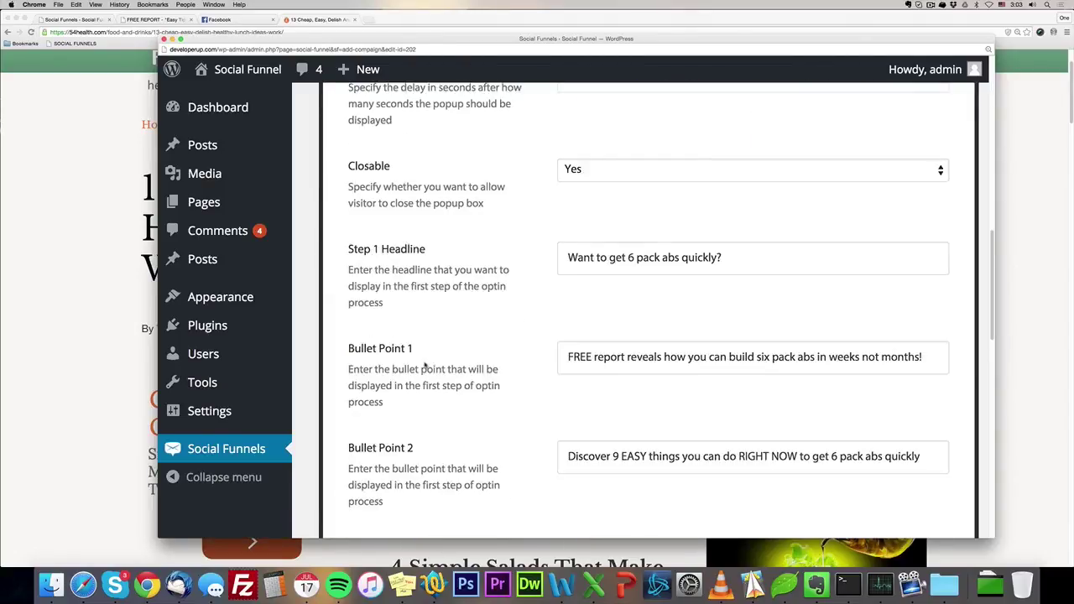
scroll(424, 364, down, 12)
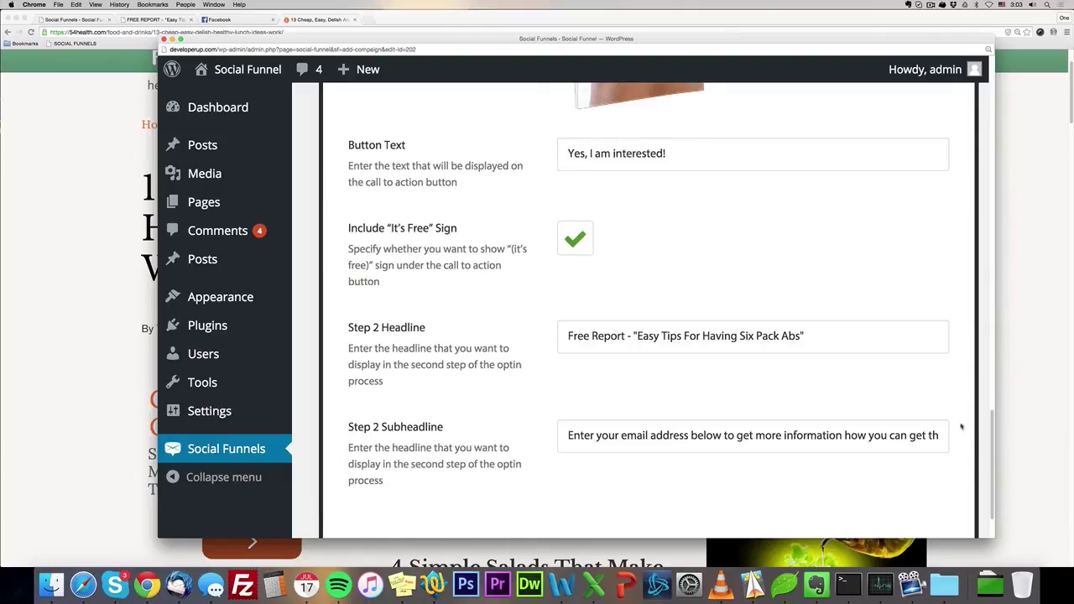
drag(990, 455, 955, 148)
scroll(738, 259, up, 4)
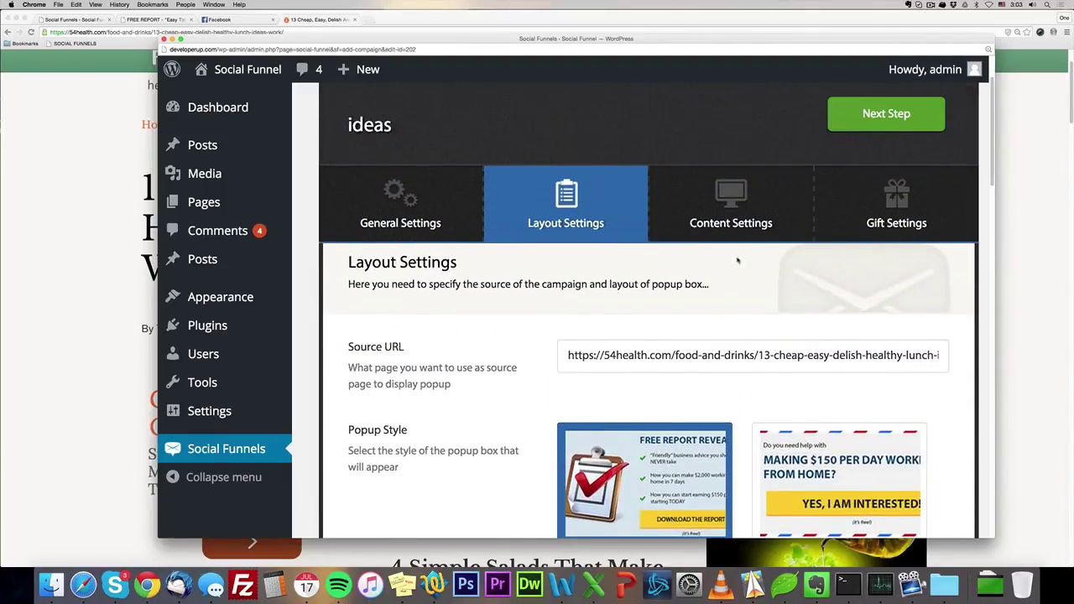
scroll(696, 323, up, 1)
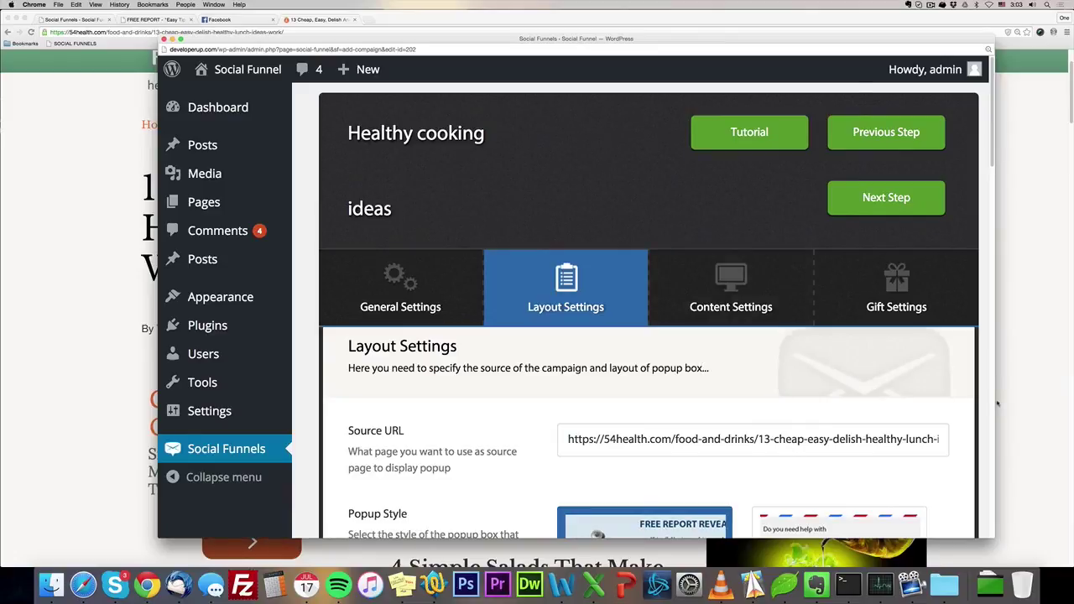
drag(1028, 398, 1044, 369)
drag(732, 42, 643, 40)
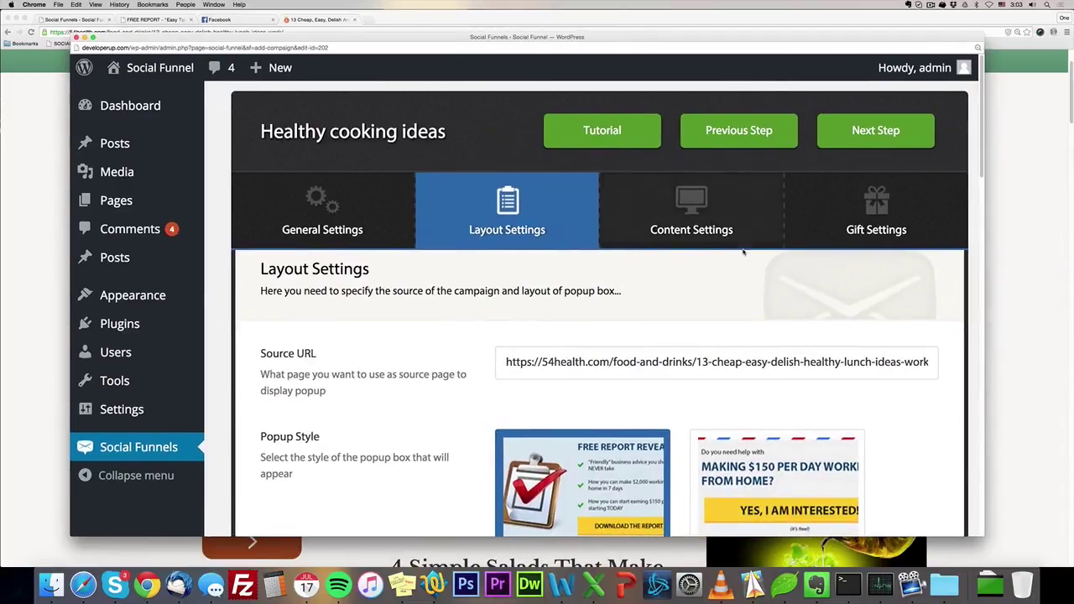
Check the Content and Gift Settings, then return to the campaign dashboard.
click(725, 225)
scroll(726, 222, down, 2)
click(876, 159)
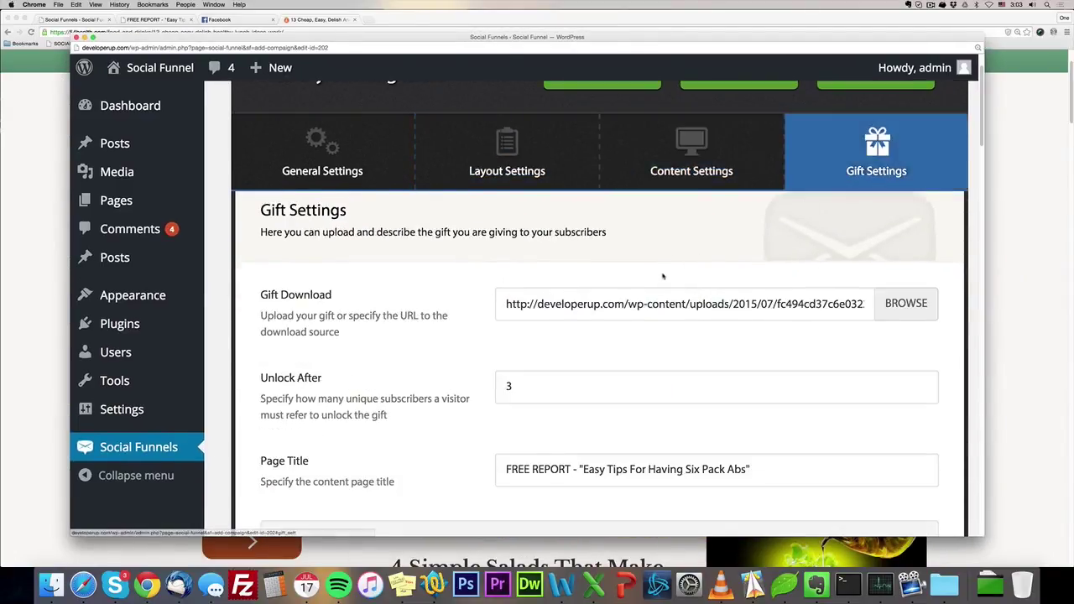
scroll(653, 275, down, 3)
scroll(654, 276, down, 15)
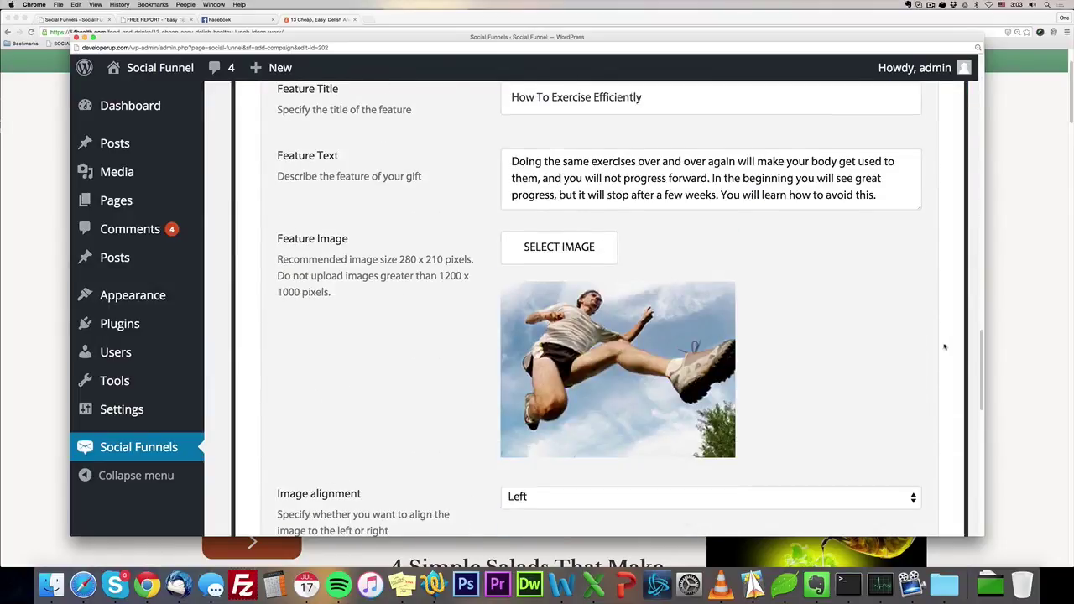
mouse_move(977, 360)
mouse_down()
mouse_move(972, 481)
mouse_move(976, 84)
mouse_up()
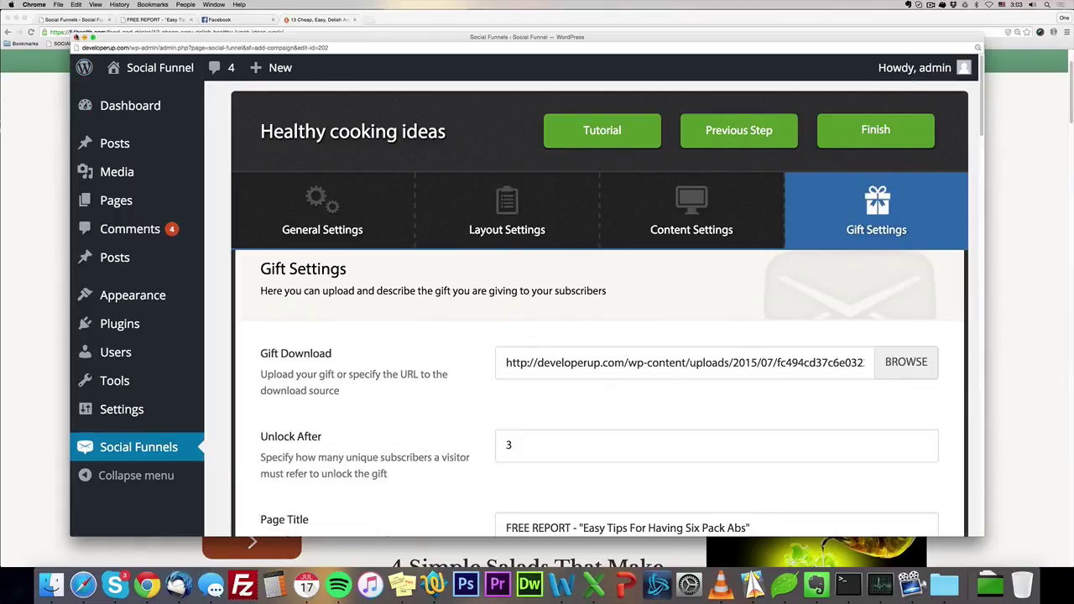
click(136, 449)
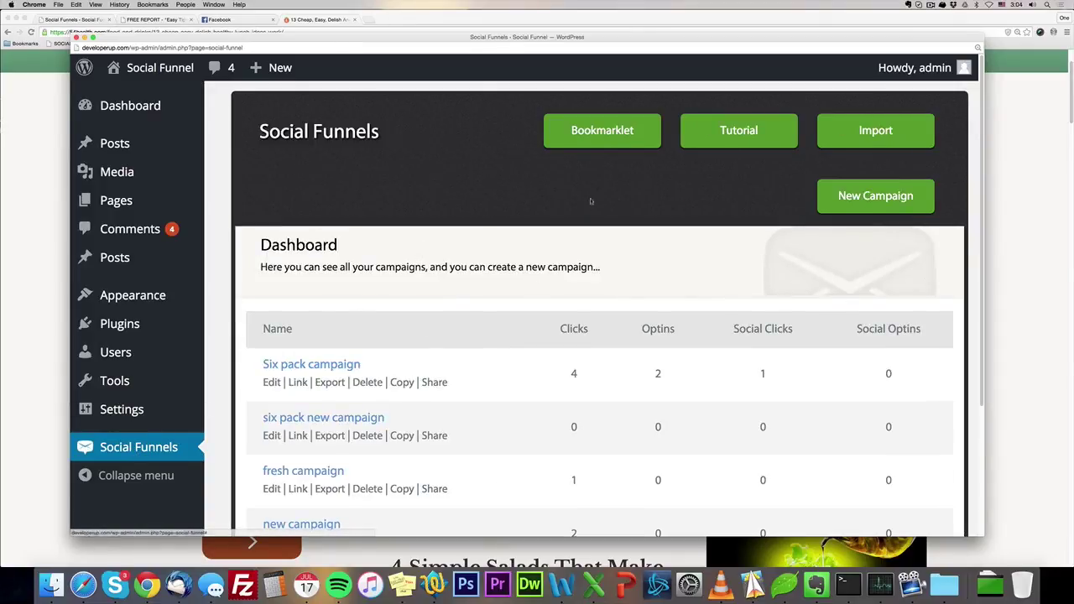
Scroll the dashboard to find Healthy cooking ideas as the fifth campaign with 0 clicks and optins.
drag(979, 315, 1038, 310)
drag(803, 38, 789, 31)
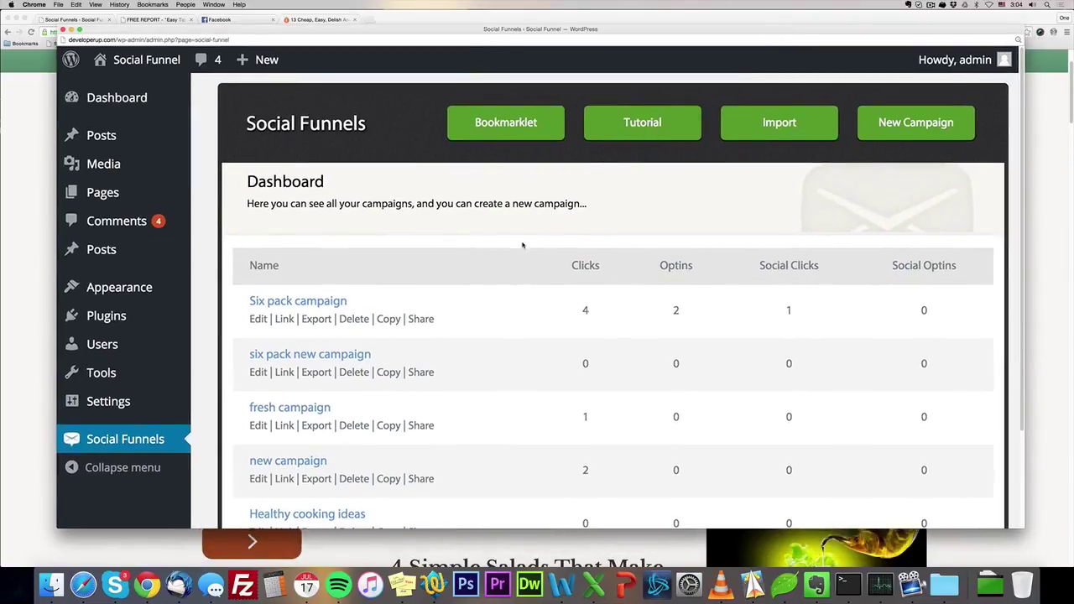
scroll(567, 351, down, 1)
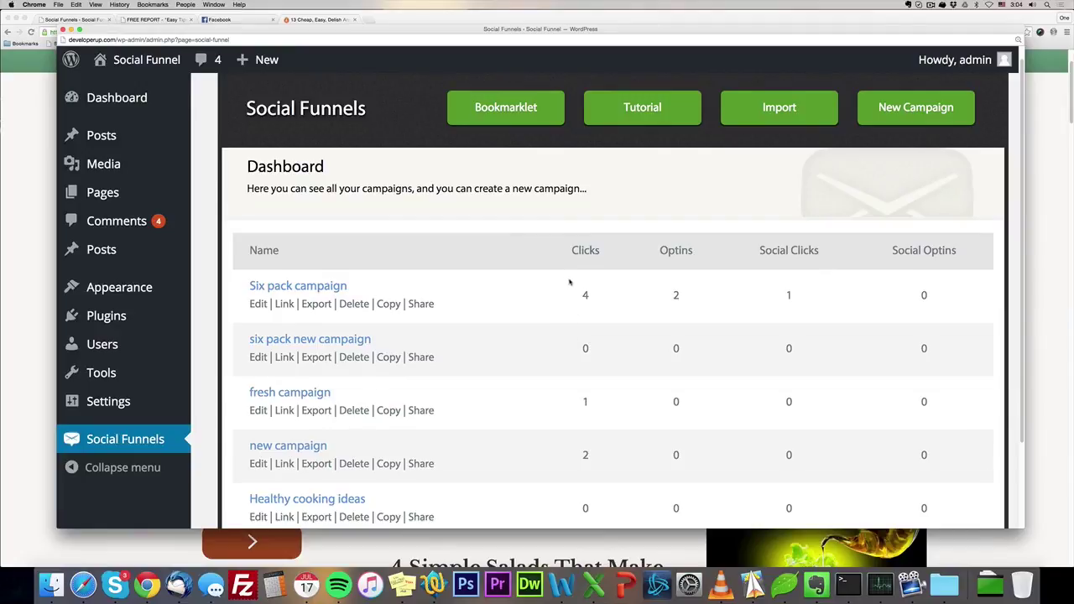
scroll(719, 263, down, 2)
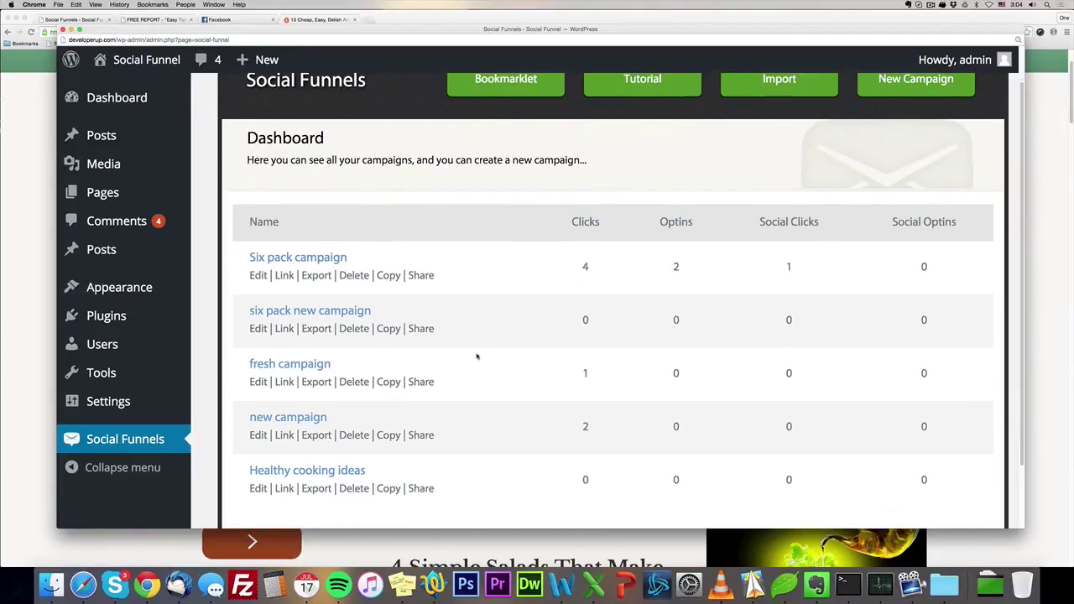
scroll(543, 346, up, 3)
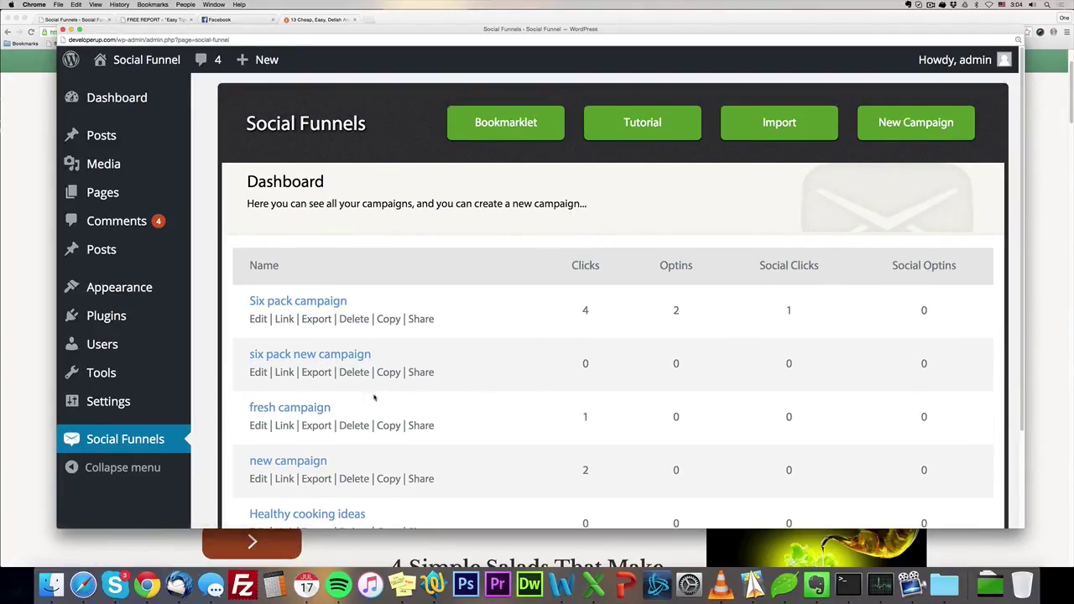